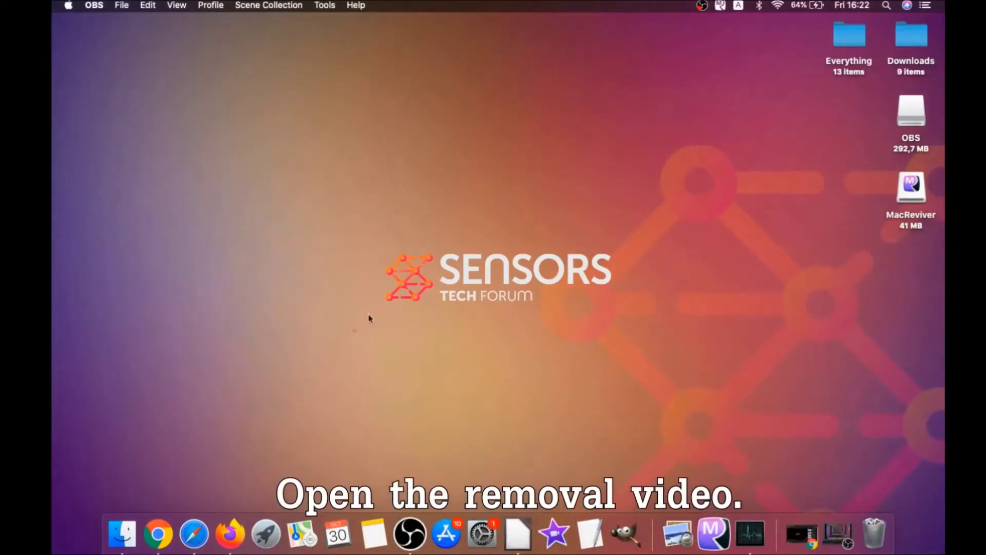
Download the SpyHunter for Mac installer from the removal guide linked in the video description.
left_click(165, 531)
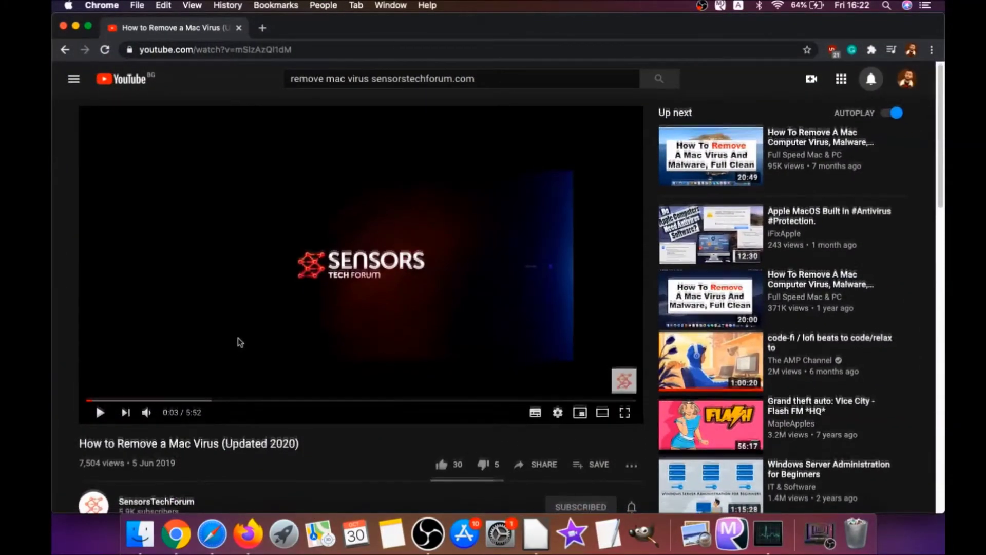
scroll(240, 339, "down", 4)
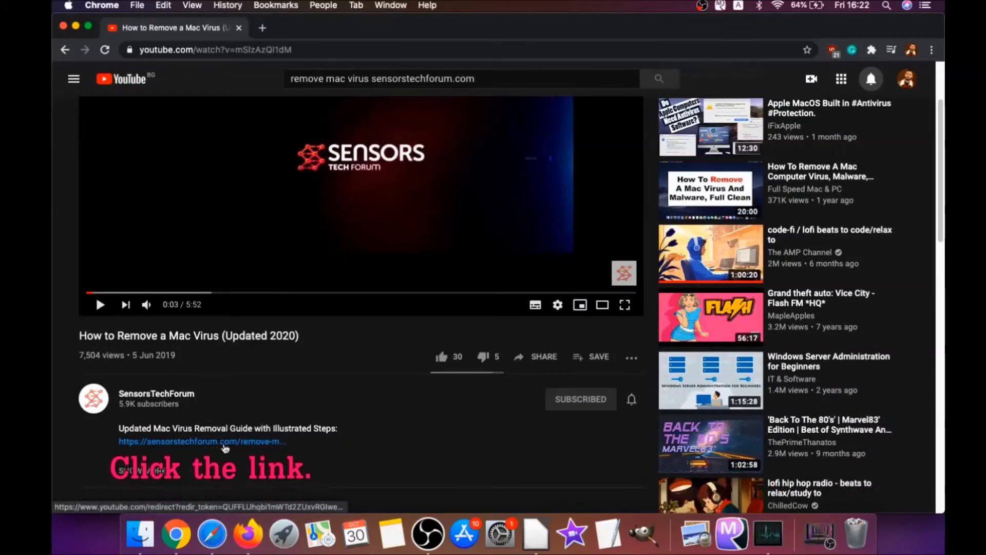
left_click(210, 443)
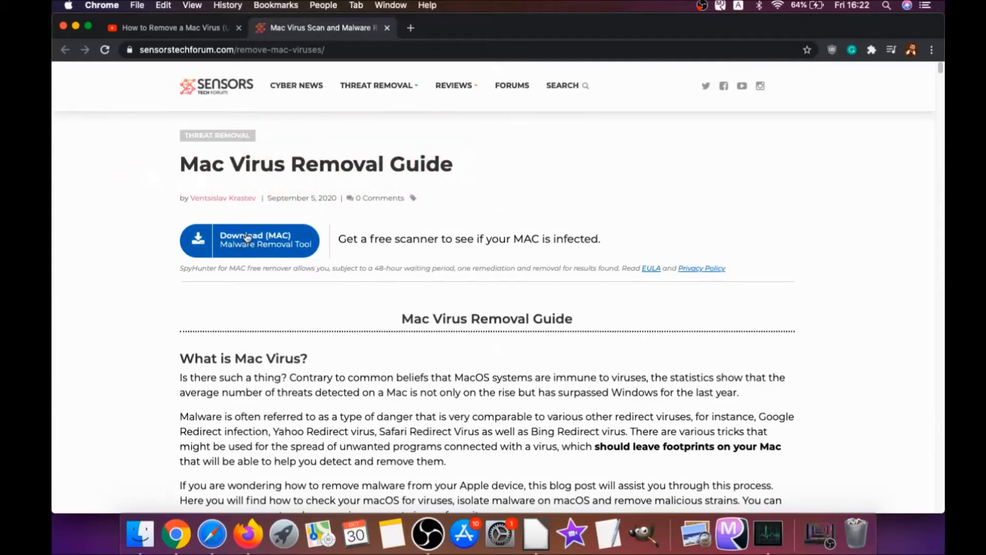
left_click(246, 247)
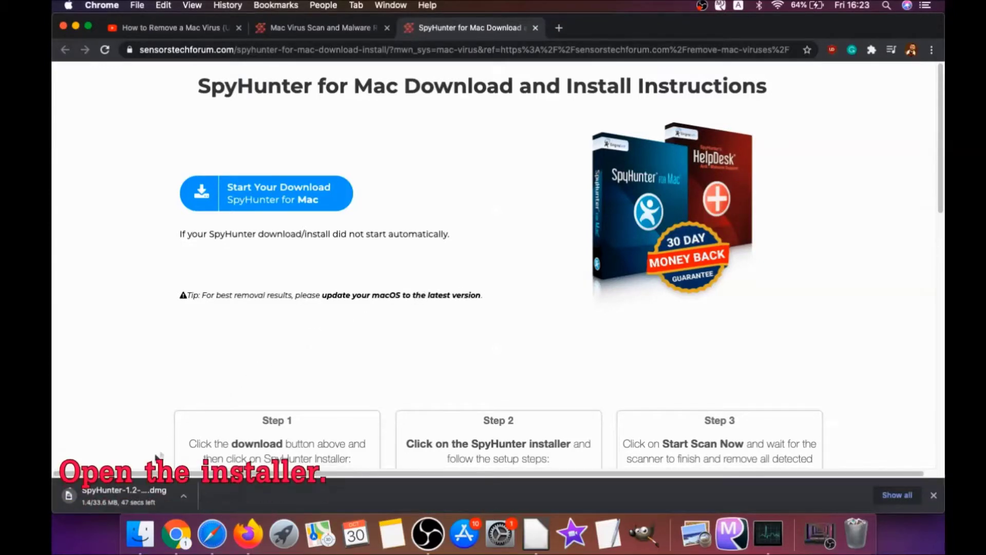
Open the downloaded SpyHunter disk image and launch Install SpyHunter for Mac.
left_click(100, 497)
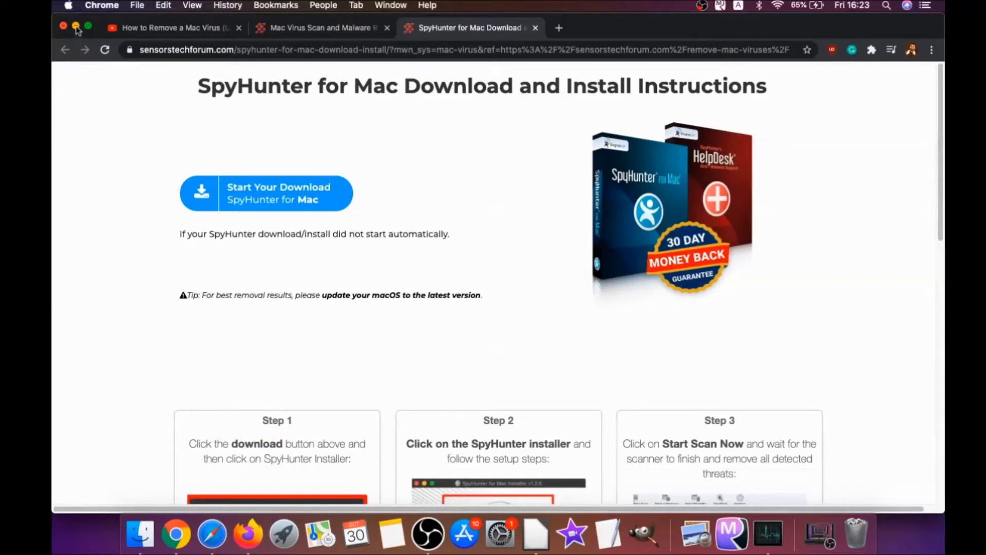
left_click(76, 27)
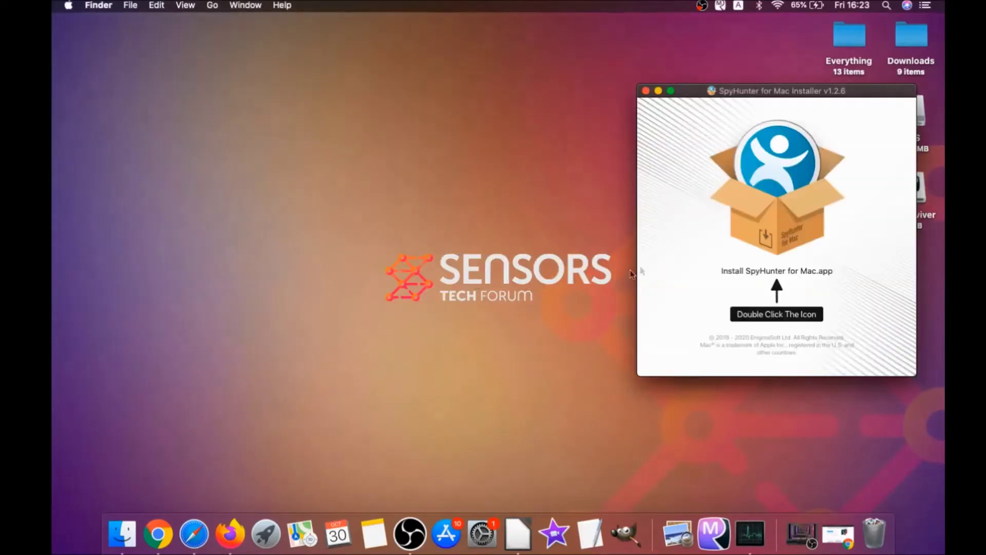
double_click(766, 219)
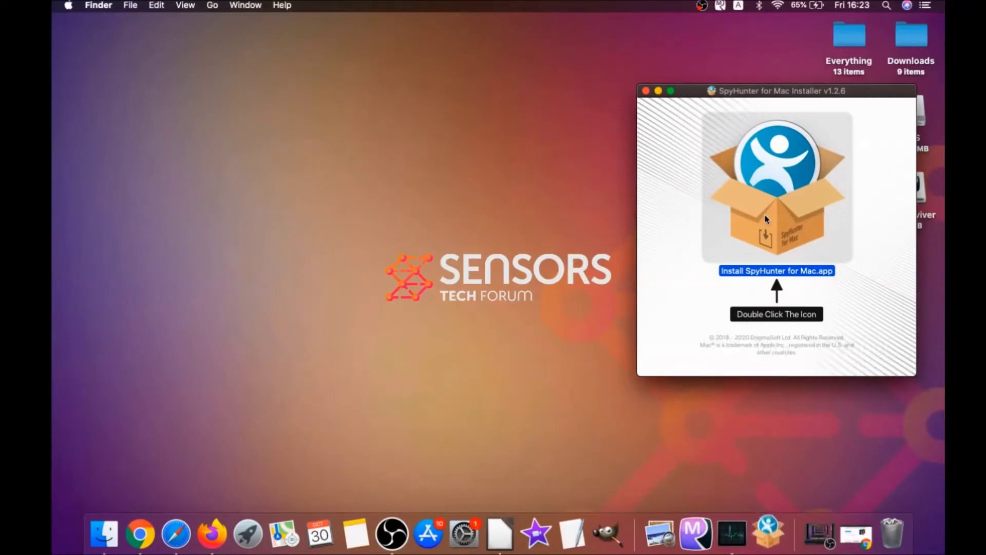
Install SpyHunter for Mac, allowing the internet-downloaded app and accepting the EULA.
left_click(659, 92)
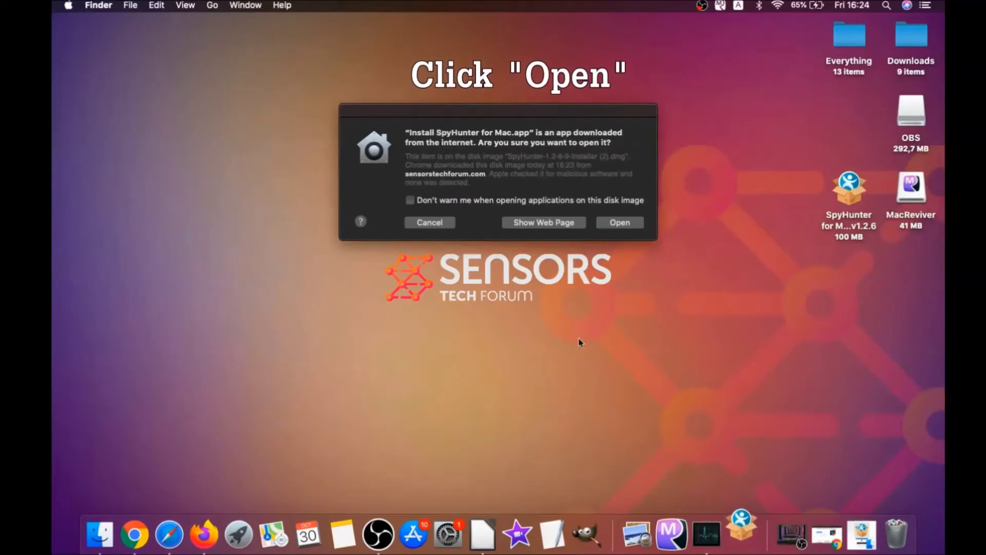
left_click(614, 222)
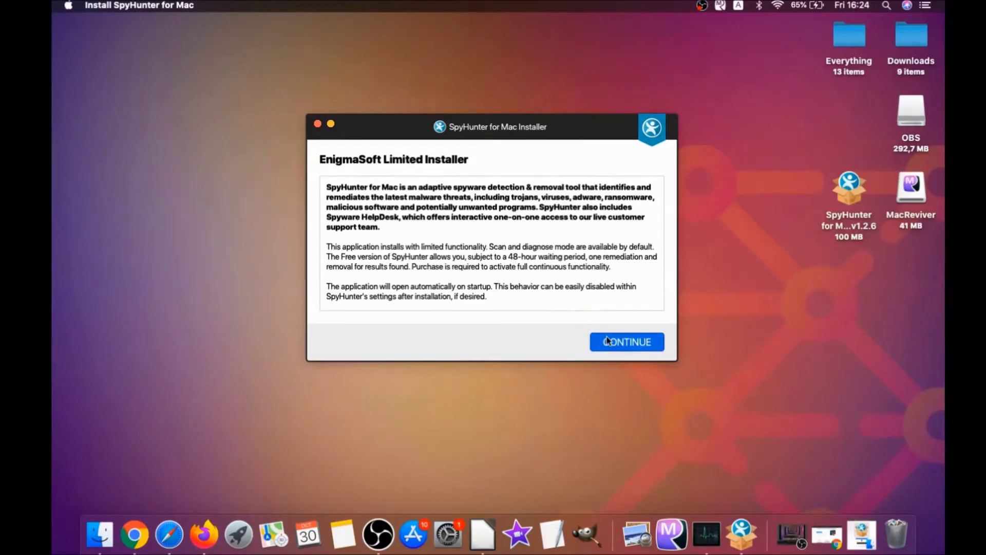
left_click(606, 341)
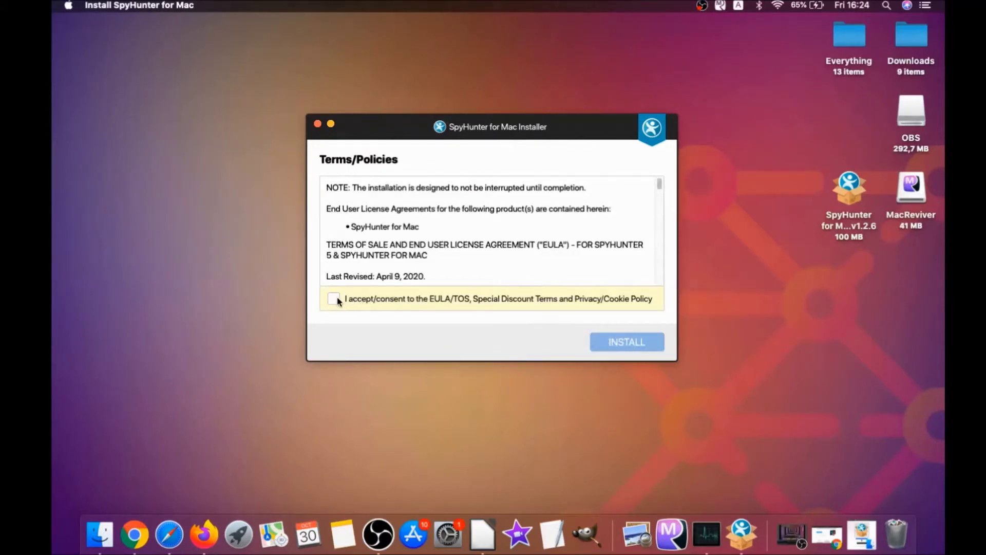
left_click(341, 298)
left_click(602, 343)
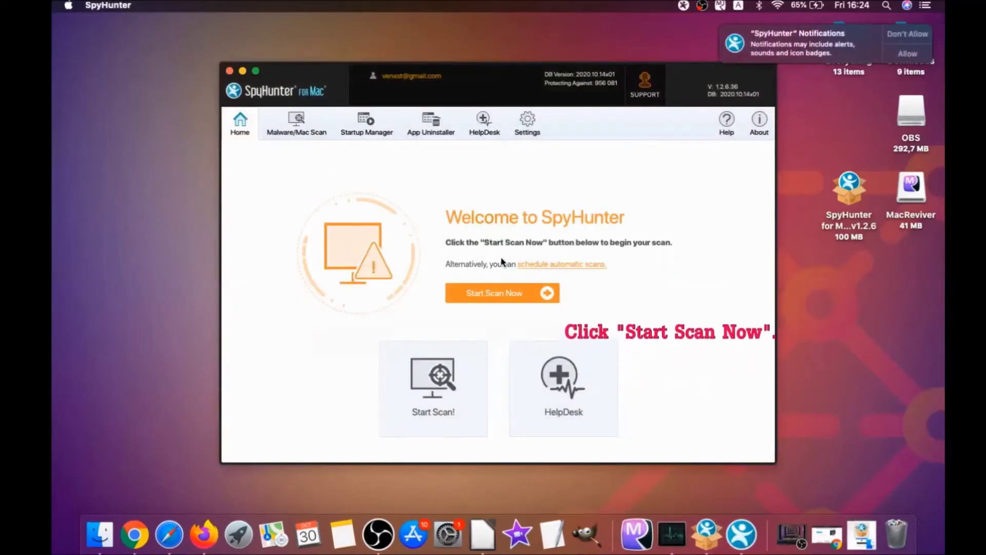
Scan the Mac and remove the detected MacReviverSetup.dmg malware.
left_click(498, 291)
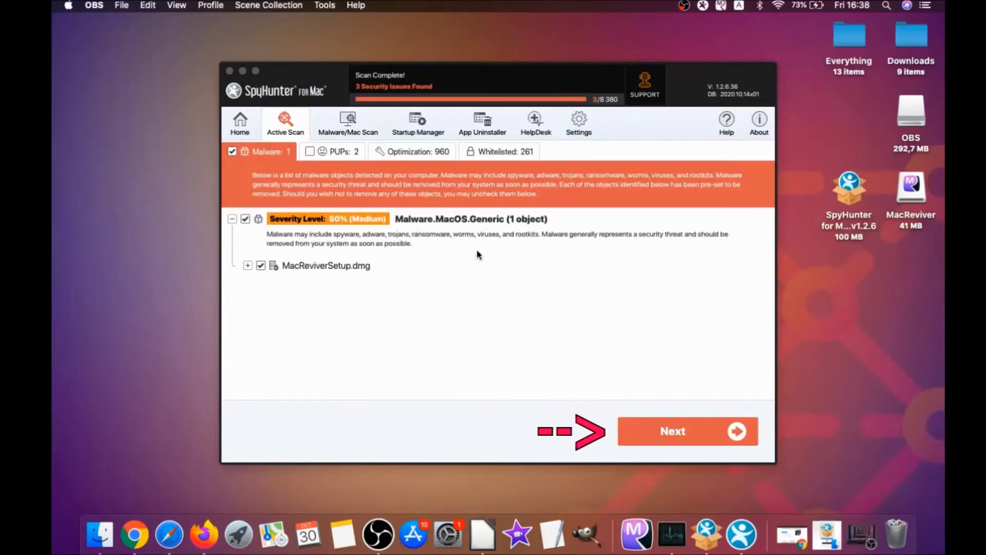
left_click(676, 434)
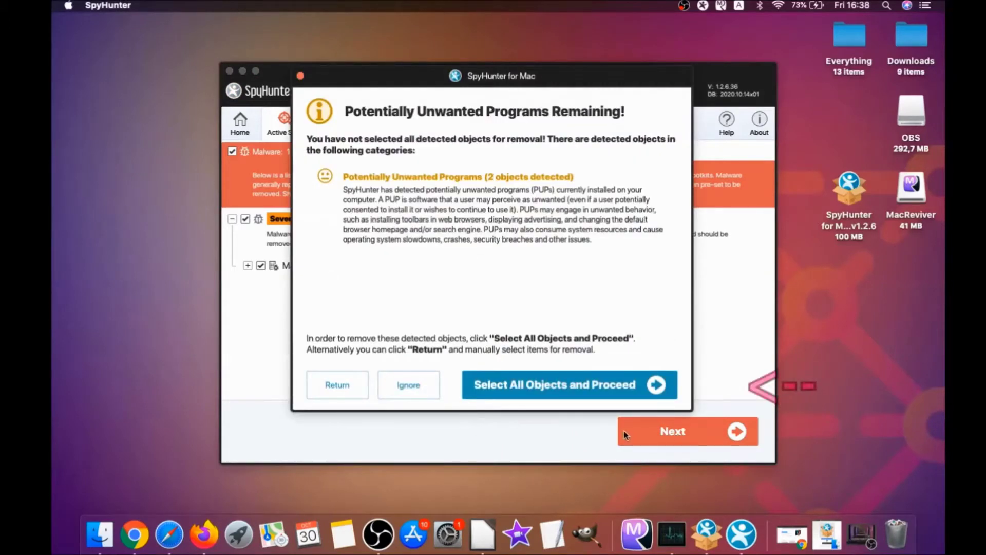
left_click(387, 388)
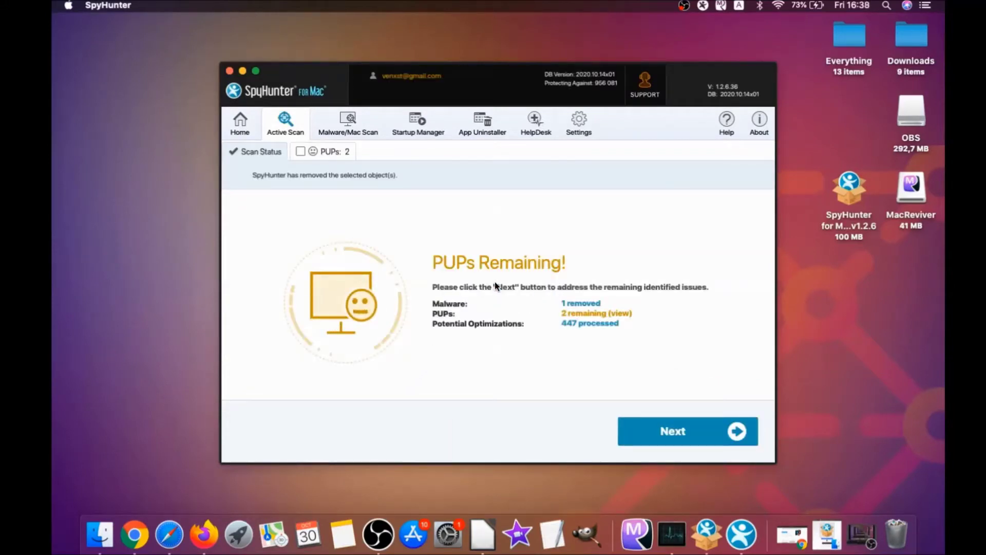
Remove the two MacReviver potentially unwanted programs and finish the cleanup.
left_click(333, 151)
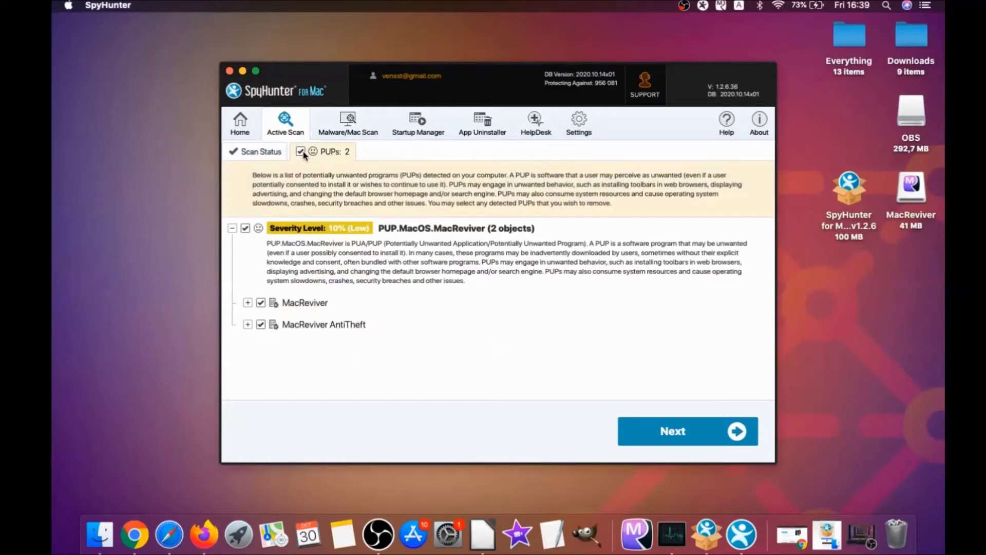
left_click(674, 422)
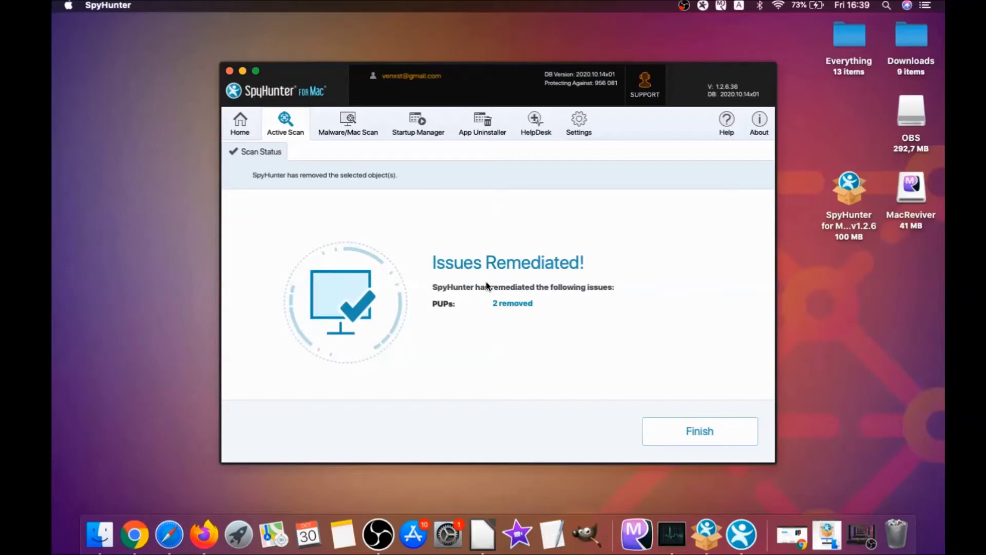
left_click(706, 432)
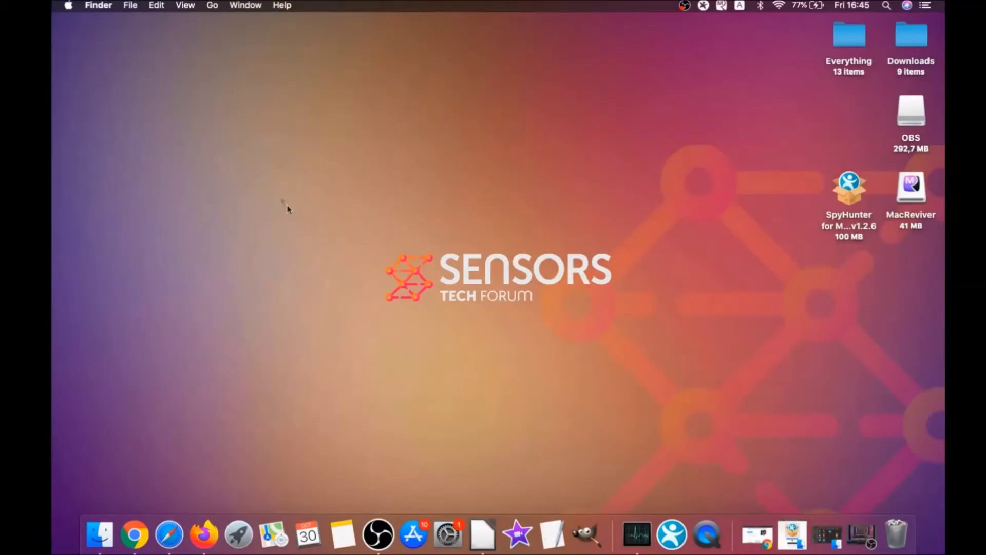
Drag MacReviver.app from the Applications folder into the Bin.
left_click(213, 6)
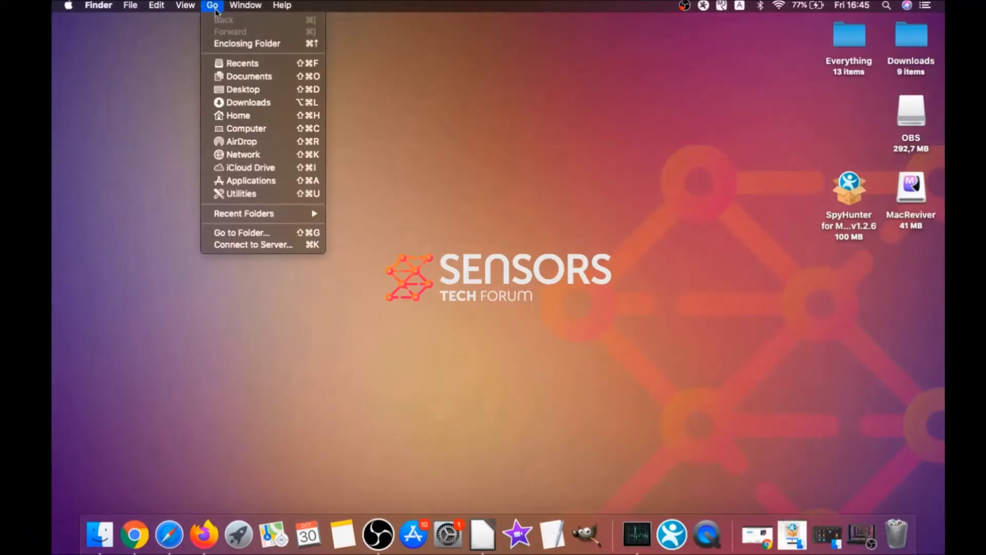
left_click(247, 179)
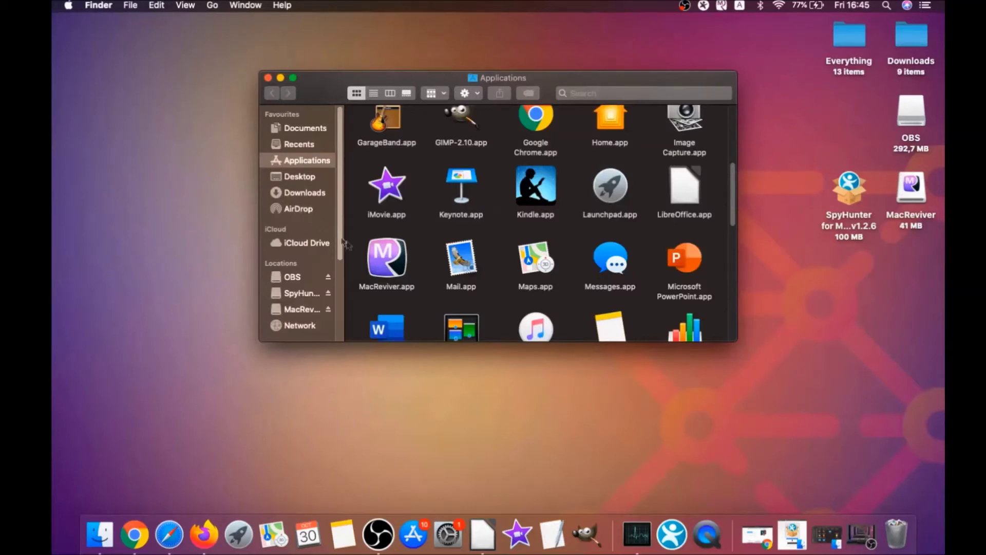
left_click(378, 259)
left_click_drag(381, 259, 894, 527)
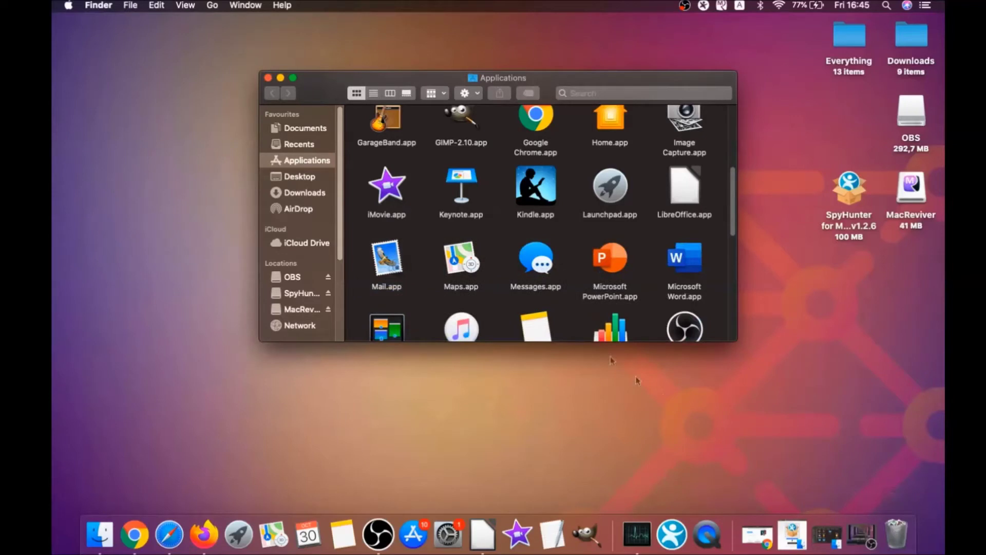
Close the Applications window and open the Utilities folder from the Go menu.
left_click(268, 79)
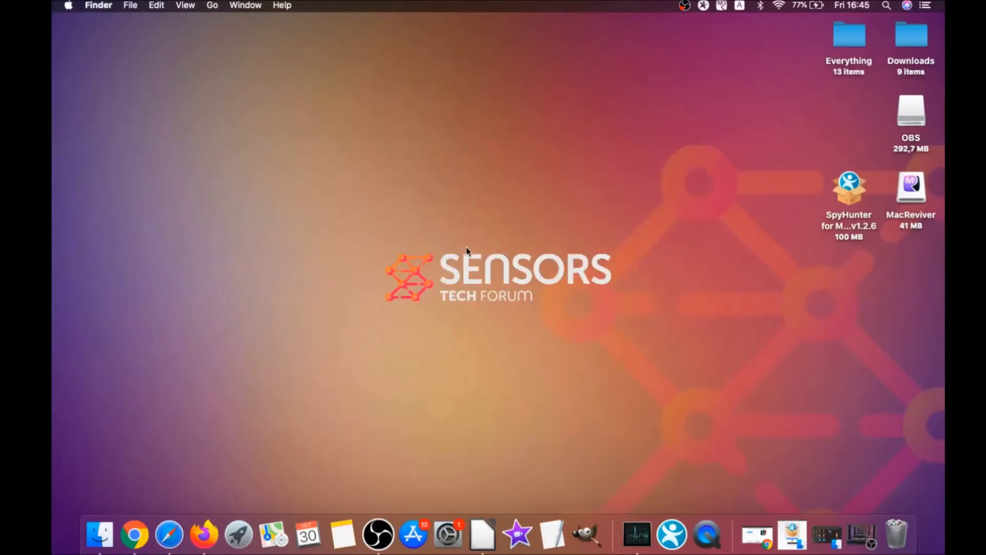
left_click(215, 10)
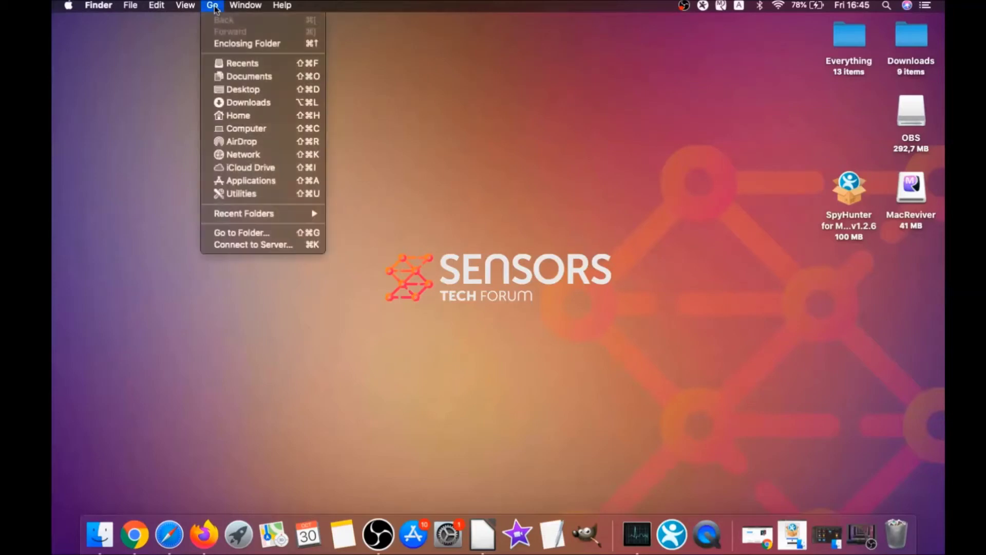
left_click(259, 198)
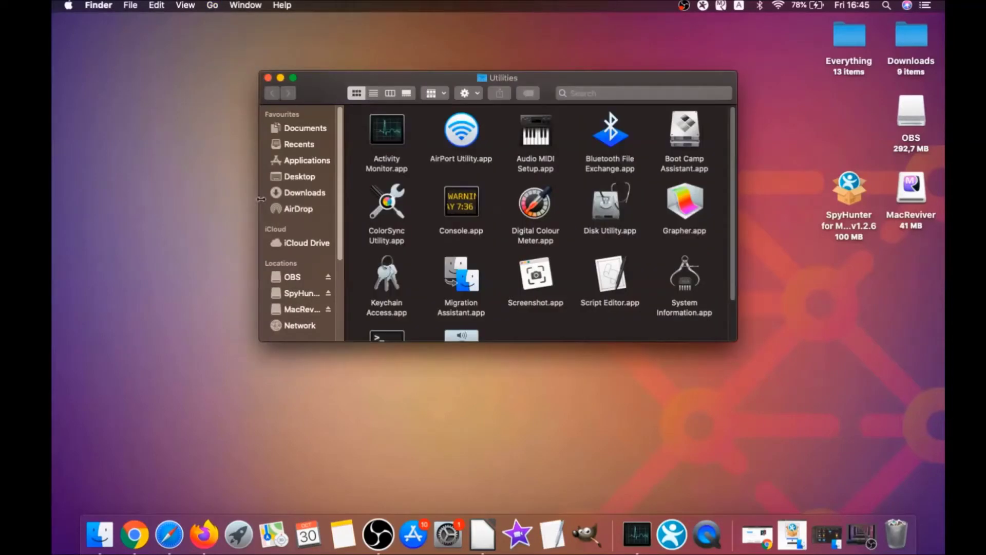
Force quit the lsd process in Activity Monitor.
double_click(386, 138)
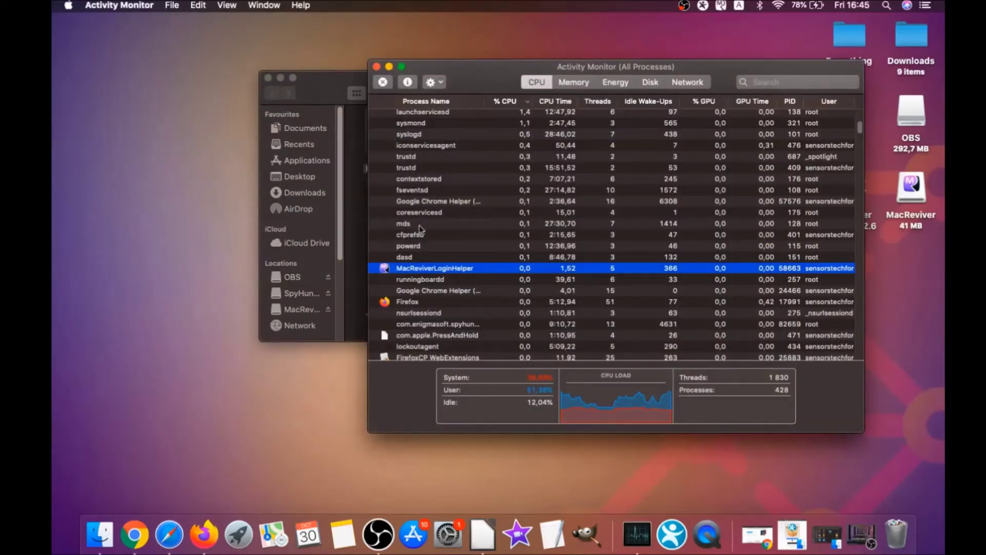
left_click(418, 269)
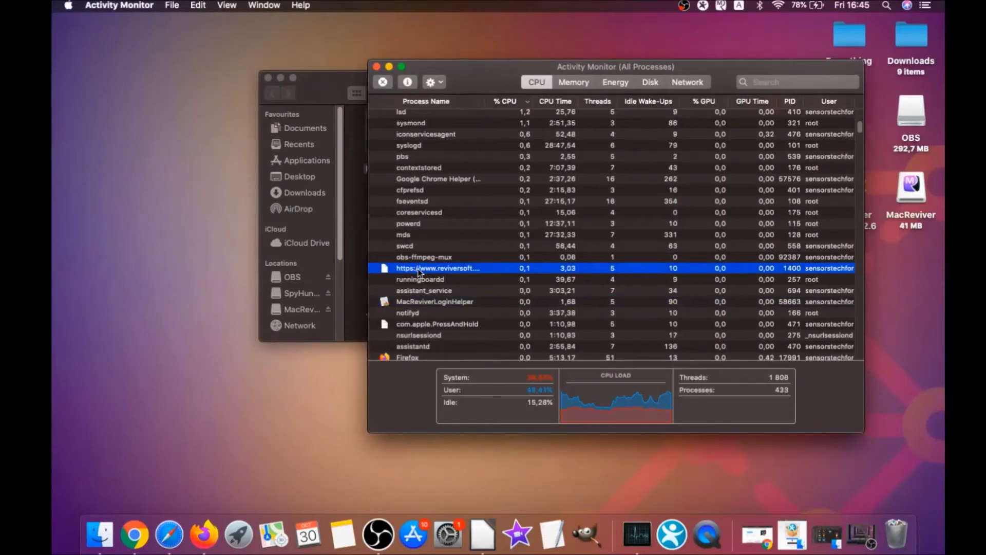
scroll(422, 269, "down", 10)
scroll(411, 309, "down", 5)
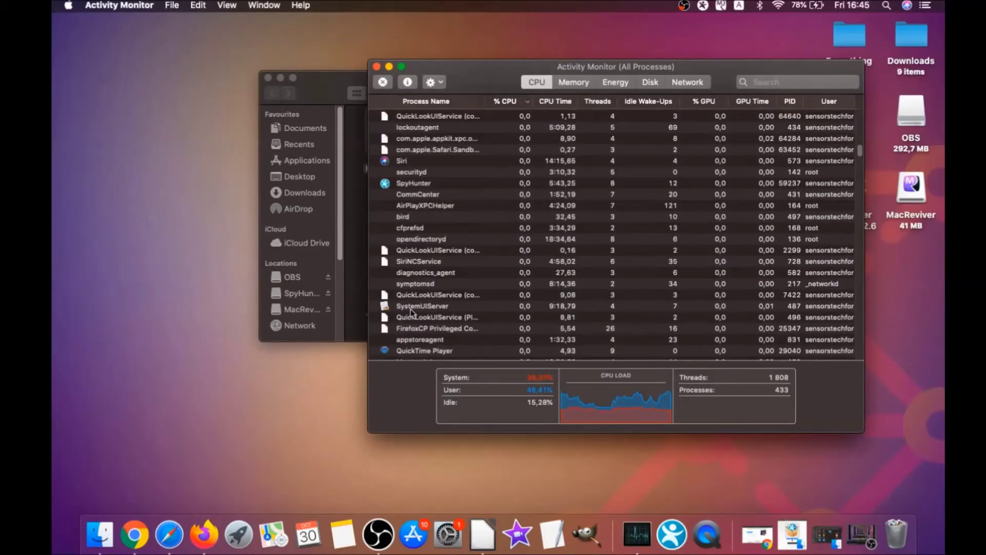
scroll(413, 303, "up", 4)
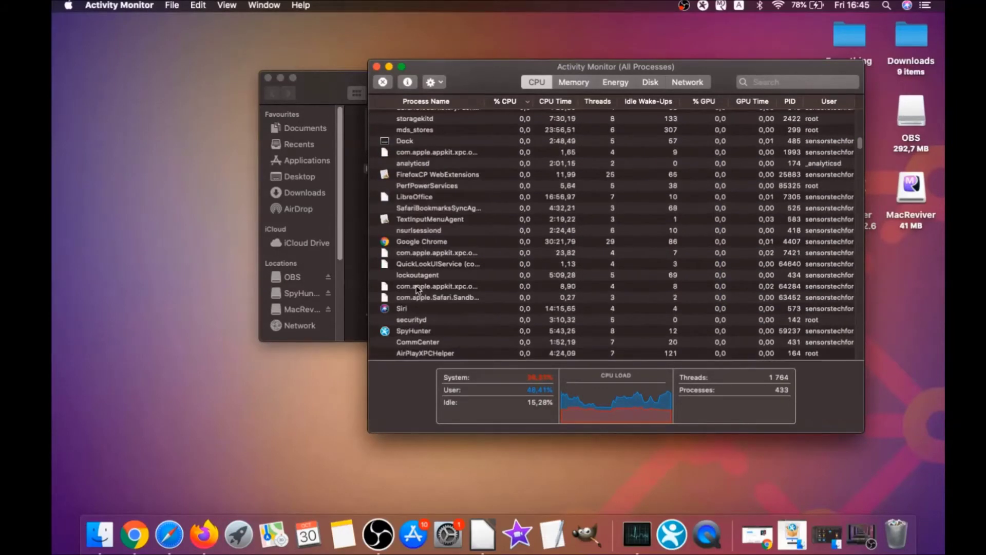
scroll(417, 286, "up", 1)
scroll(415, 220, "up", 2)
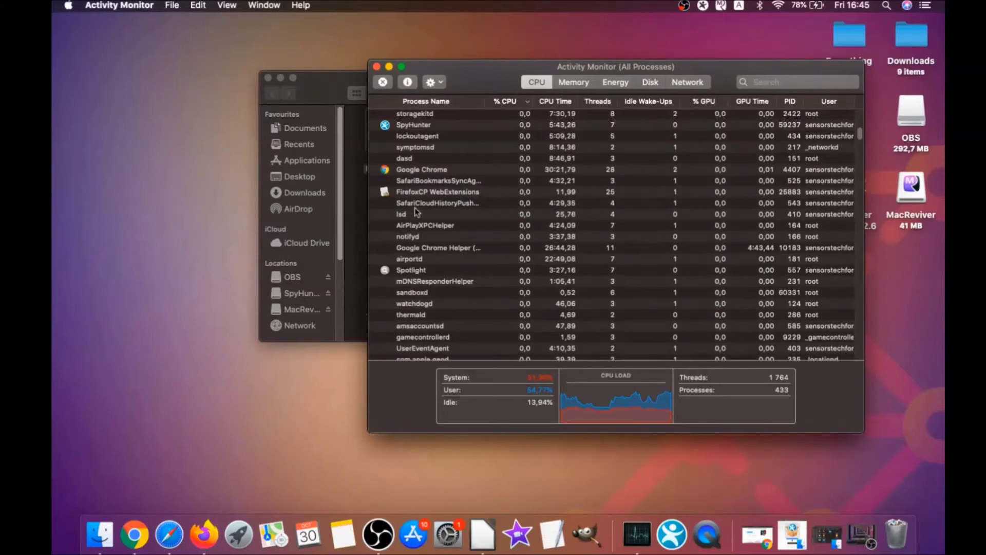
left_click(415, 214)
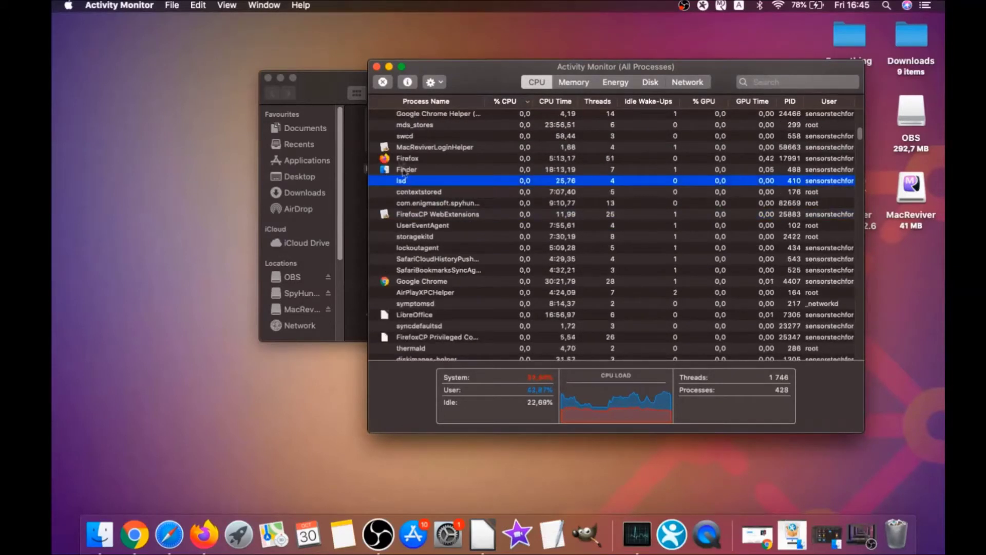
left_click(382, 82)
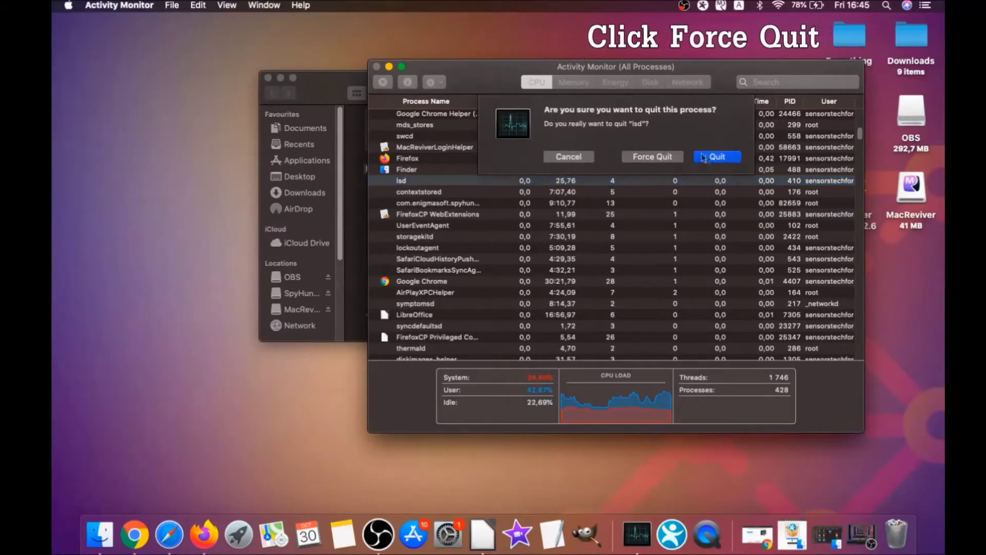
left_click(666, 157)
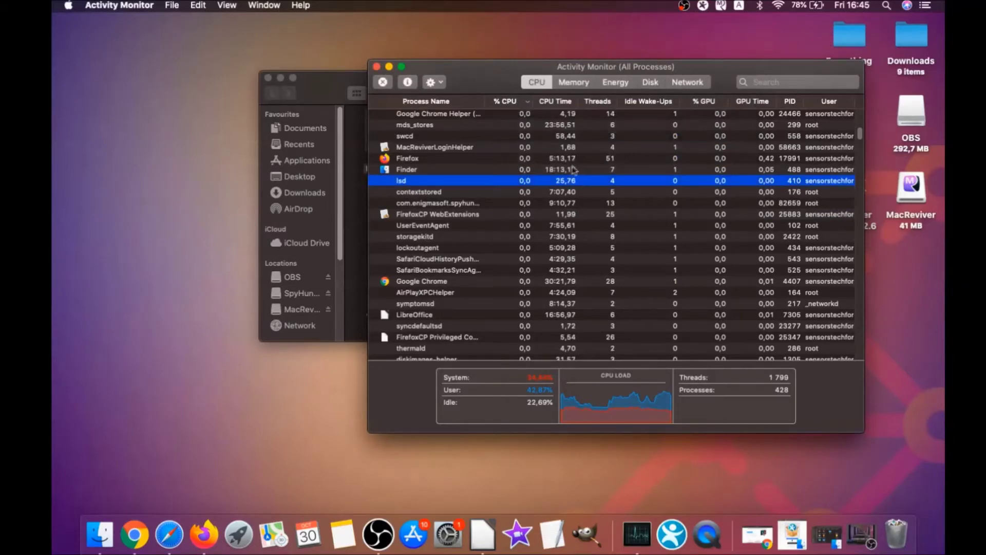
Force quit MacReviverLoginHelper, then close Activity Monitor and the Utilities window.
scroll(574, 169, "up", 3)
left_click(455, 181)
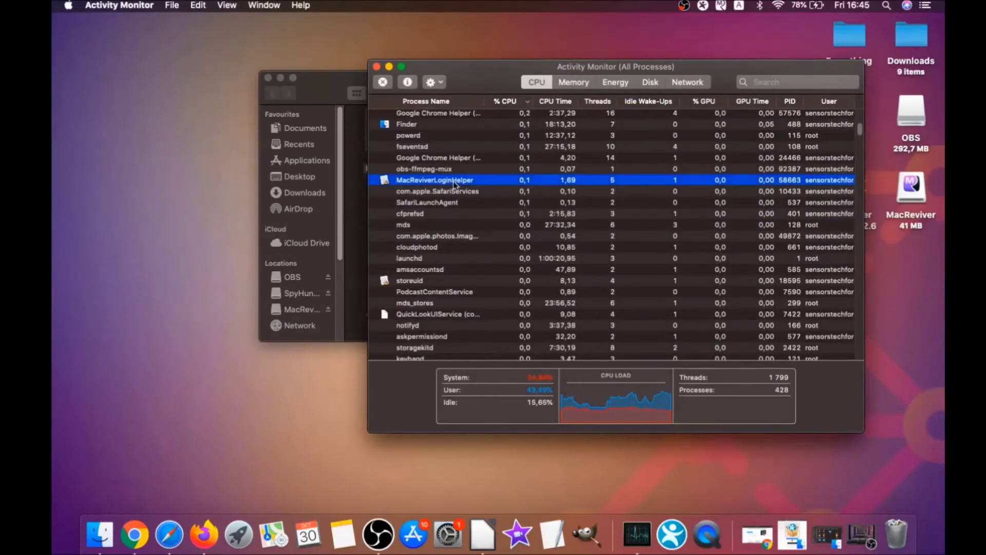
left_click(384, 83)
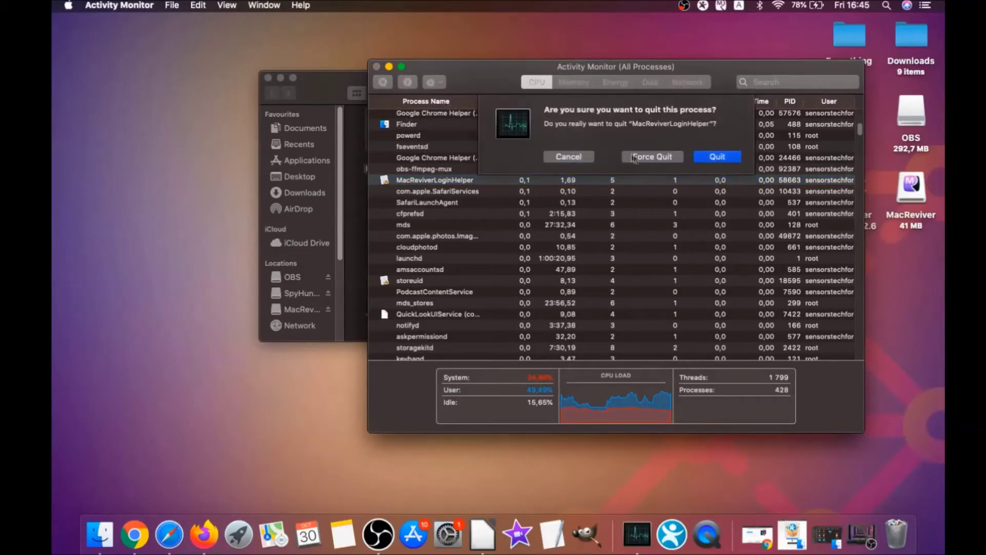
left_click(651, 157)
scroll(454, 175, "up", 5)
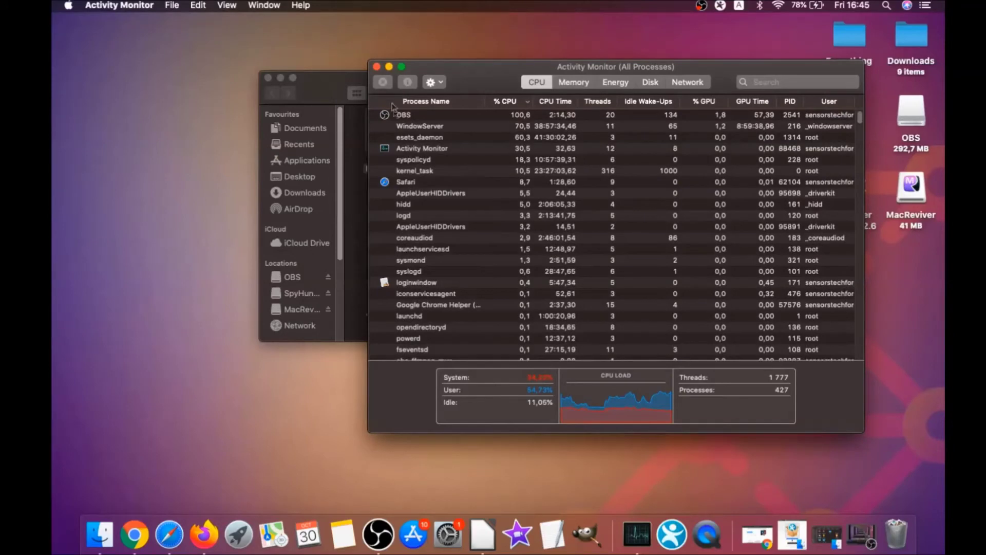
left_click(376, 67)
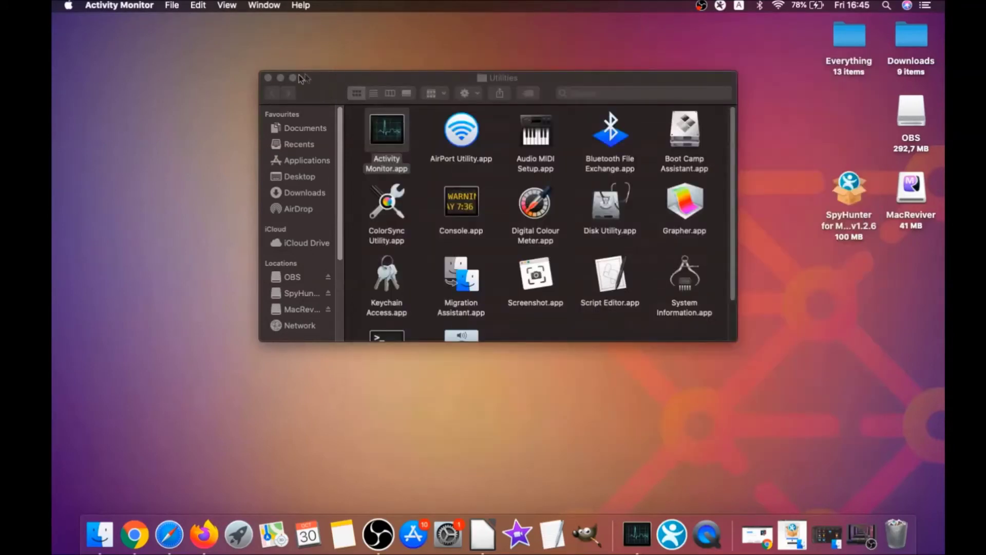
left_click(267, 78)
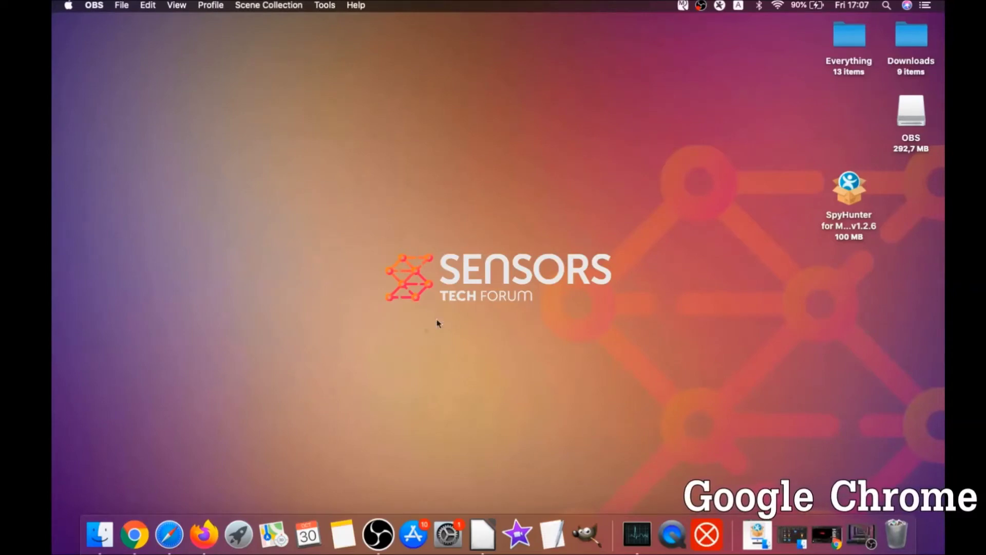
Go to about://settings/clearBrowserData in Chrome.
left_click(135, 534)
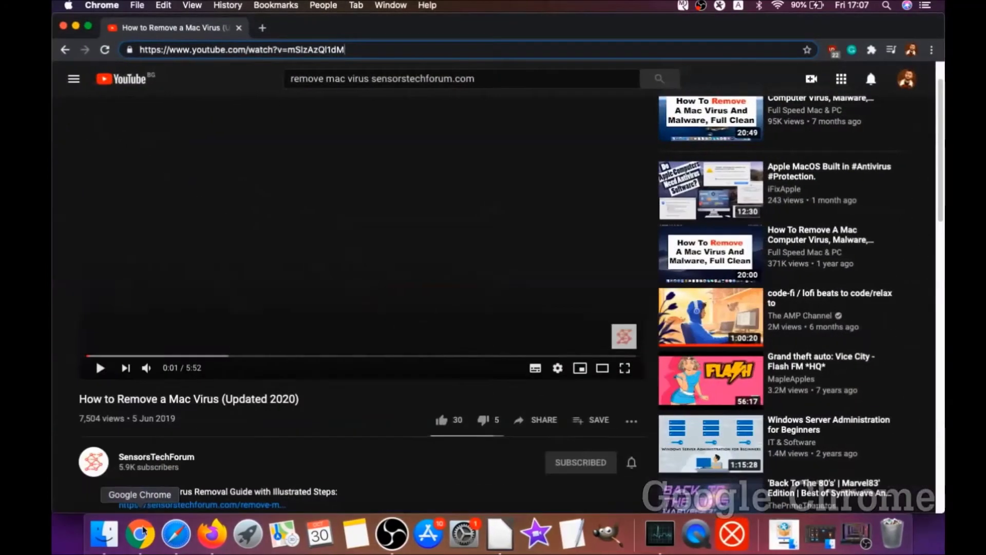
left_click_drag(345, 53, 135, 53)
type("about")
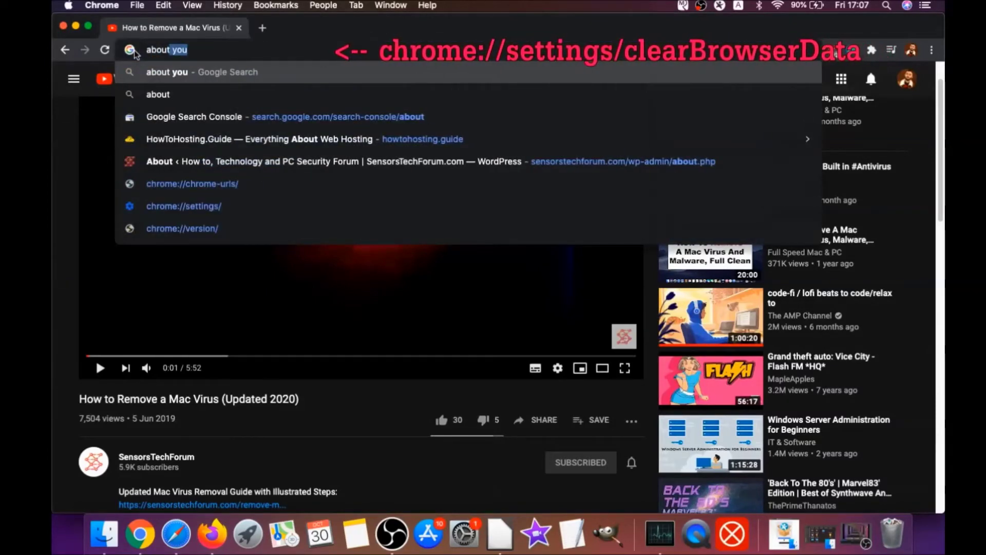
type("://settings")
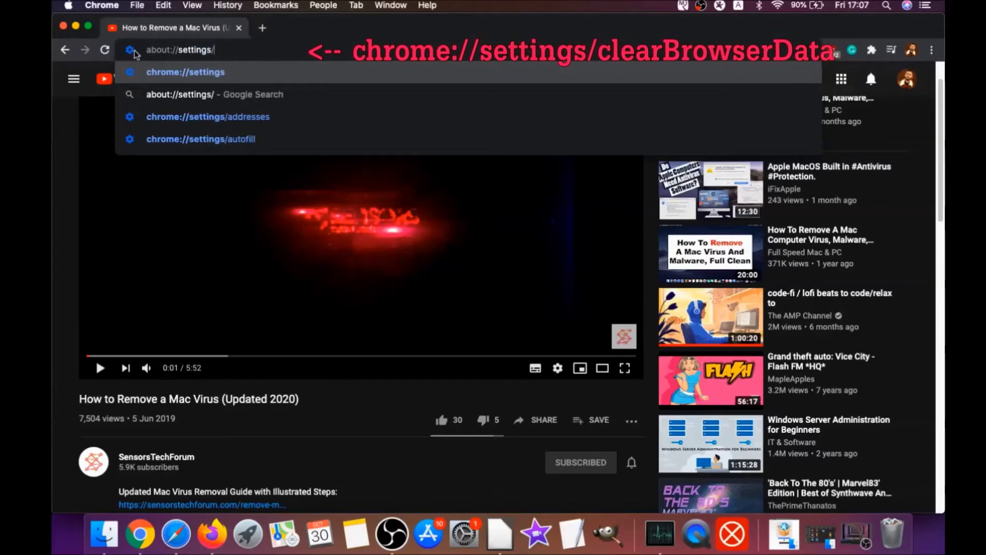
type("/clearBrowserDa")
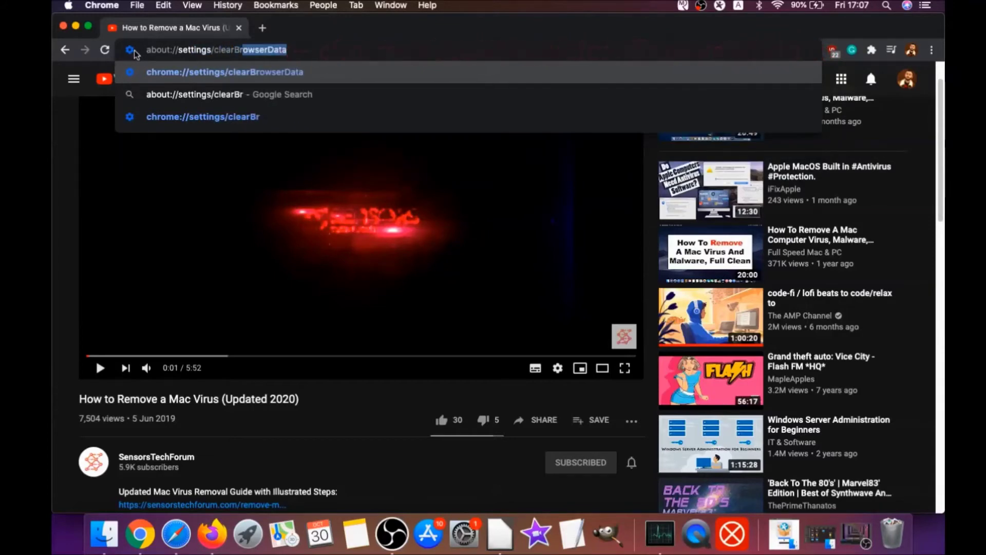
type("ta")
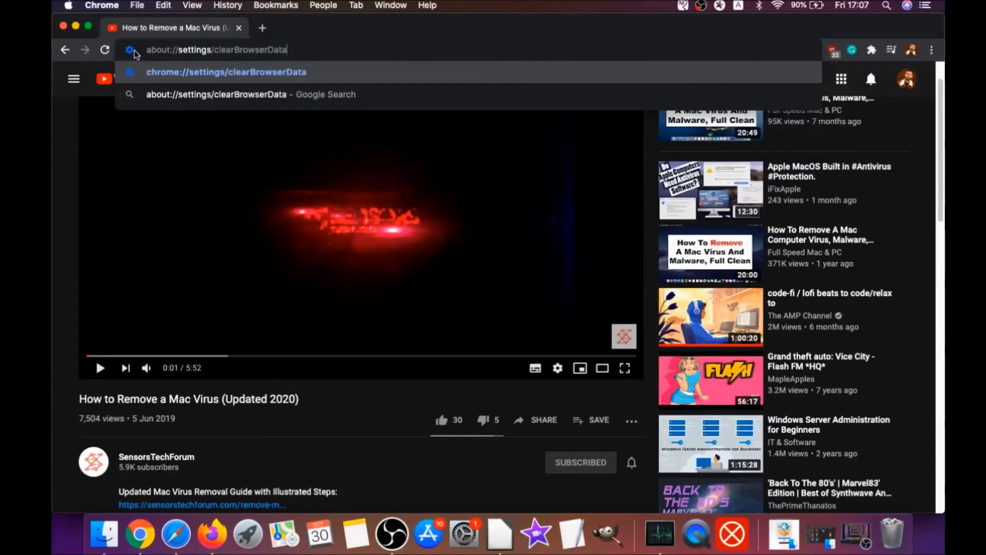
key("Return")
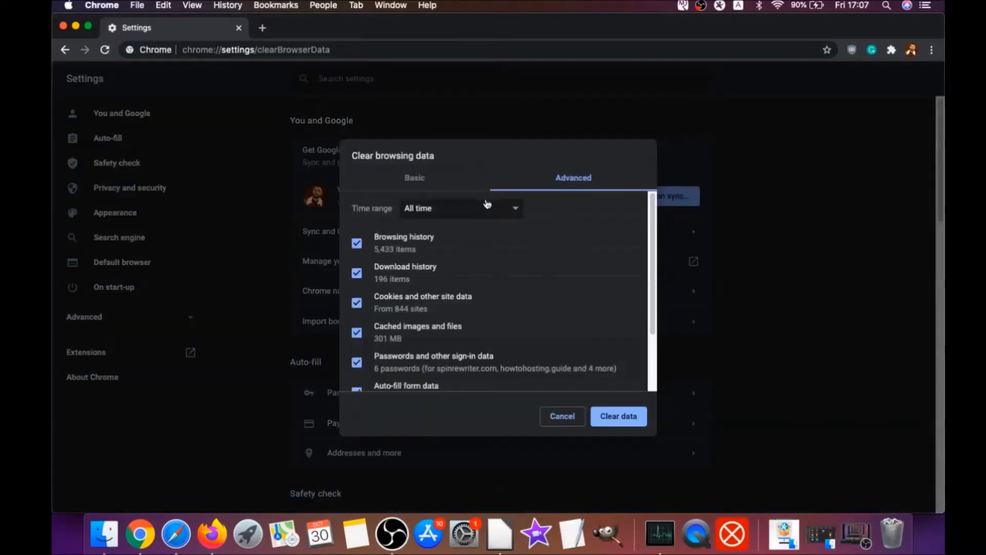
Clear browsing data for All time with Passwords unticked.
left_click(451, 210)
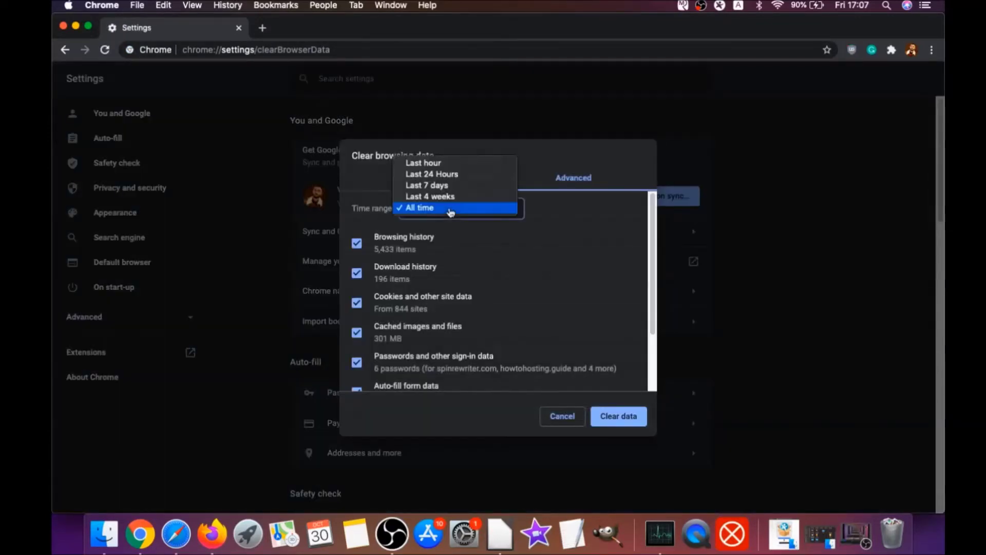
left_click(419, 208)
scroll(416, 225, "down", 1)
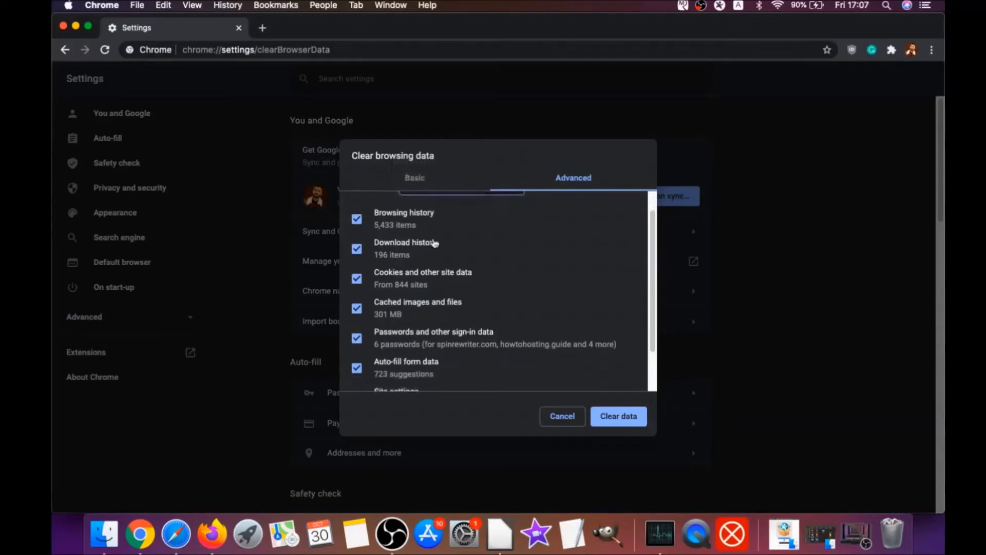
scroll(406, 241, "down", 2)
left_click(357, 287)
scroll(375, 265, "up", 3)
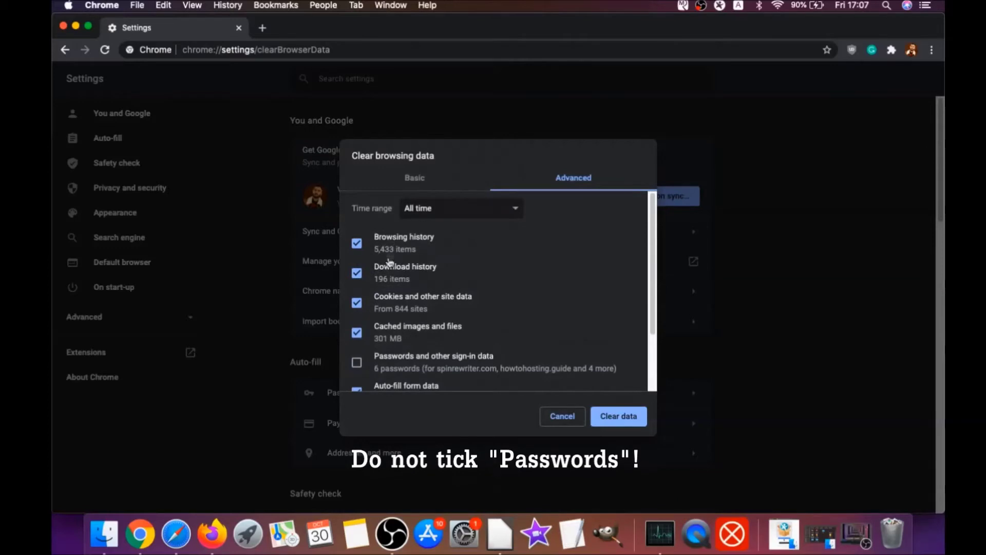
scroll(392, 309, "down", 1)
scroll(391, 324, "down", 2)
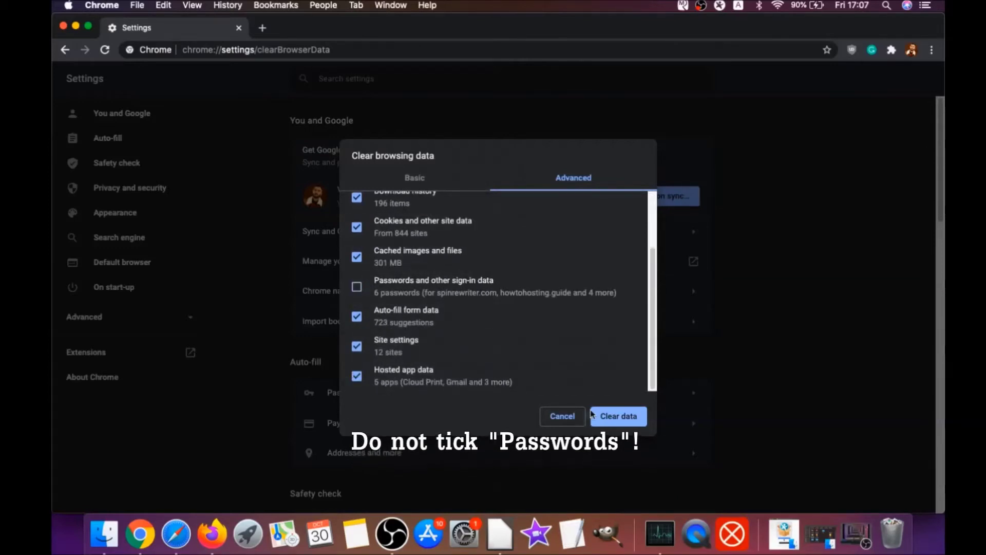
left_click(613, 420)
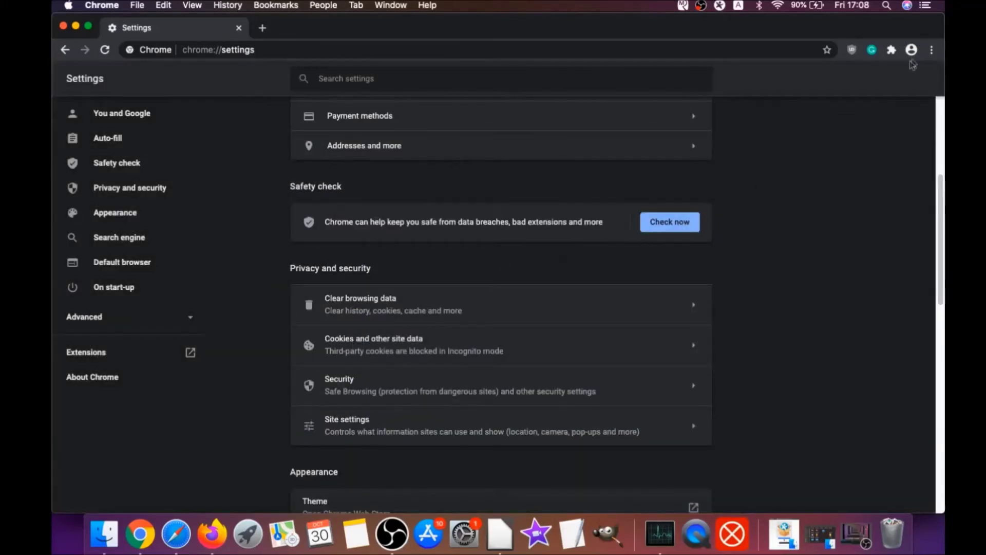
Remove the uBlock Origin extension from Chrome's extensions page, then minimize Chrome.
left_click(932, 50)
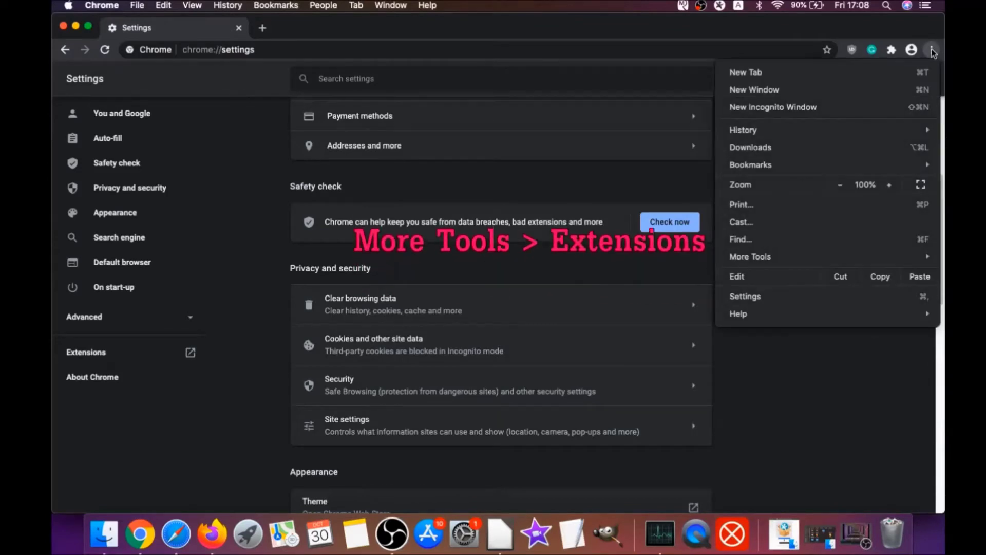
mouse_move(811, 258)
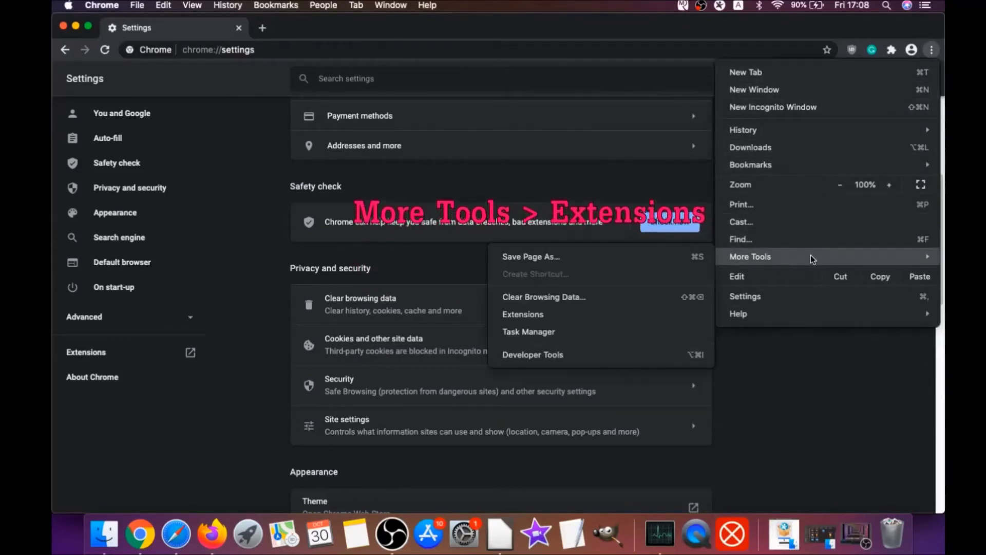
left_click(558, 317)
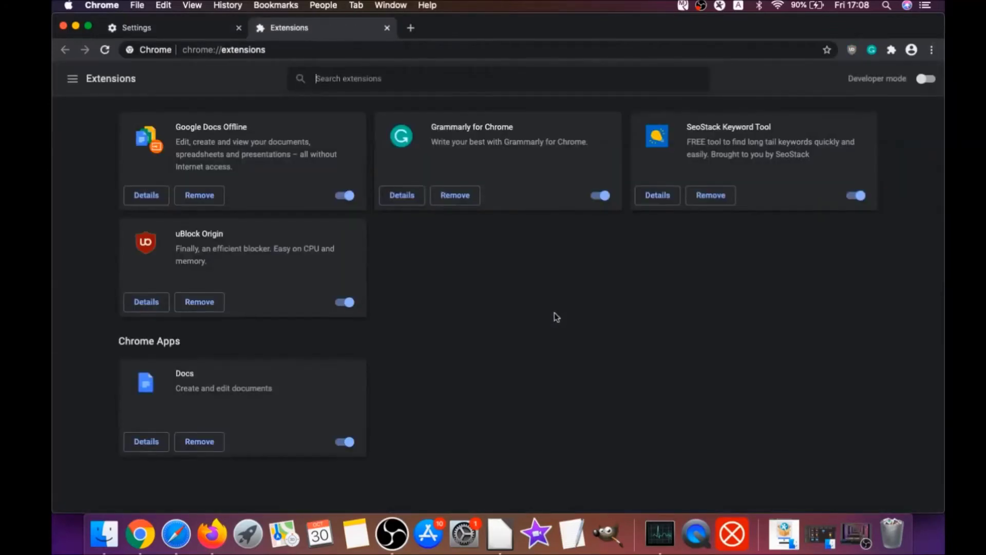
left_click(192, 304)
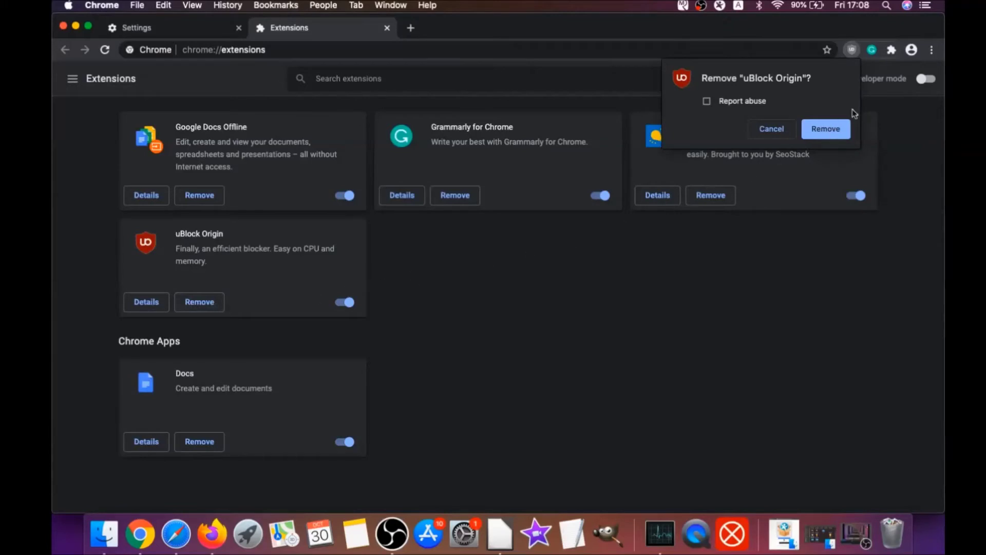
left_click(838, 128)
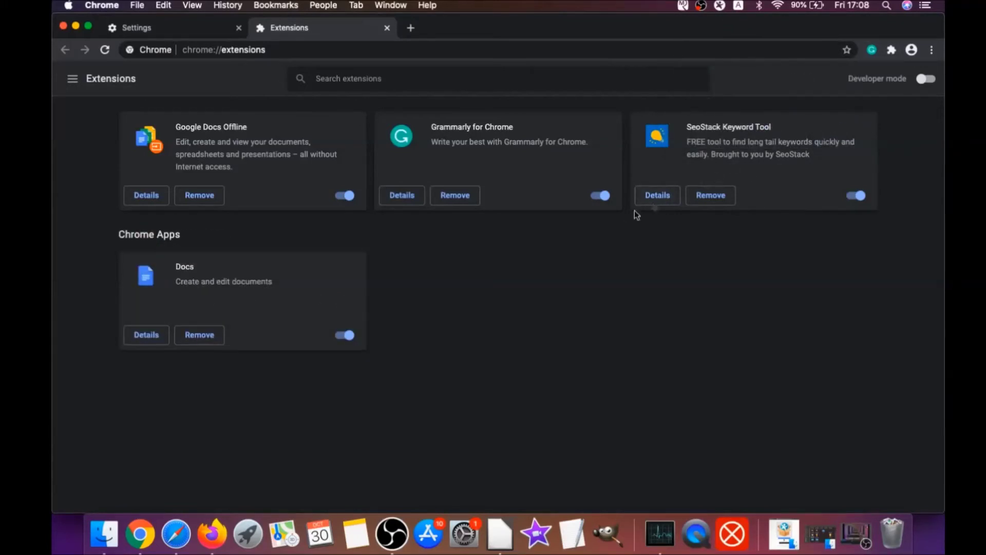
left_click(75, 25)
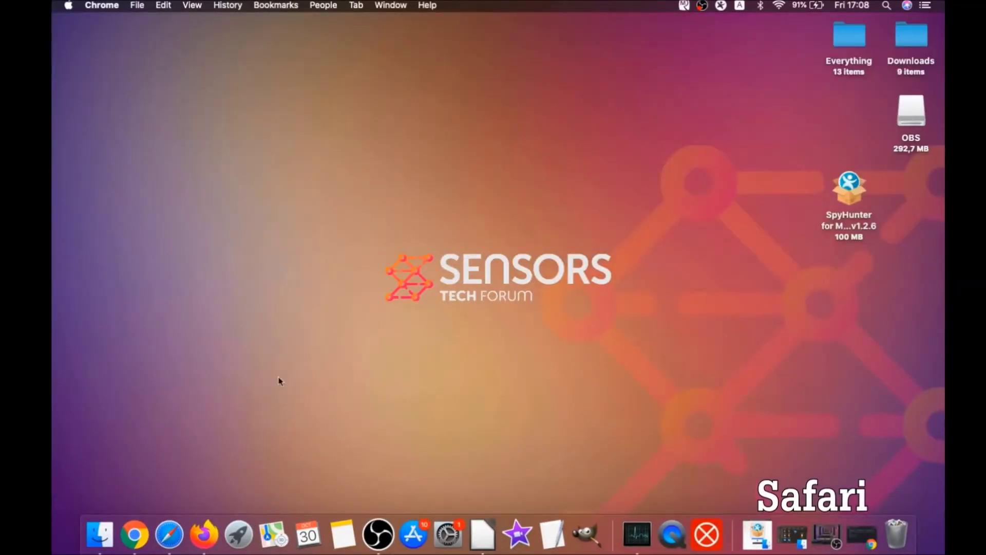
Set Safari's search engine to Google in Preferences.
left_click(169, 534)
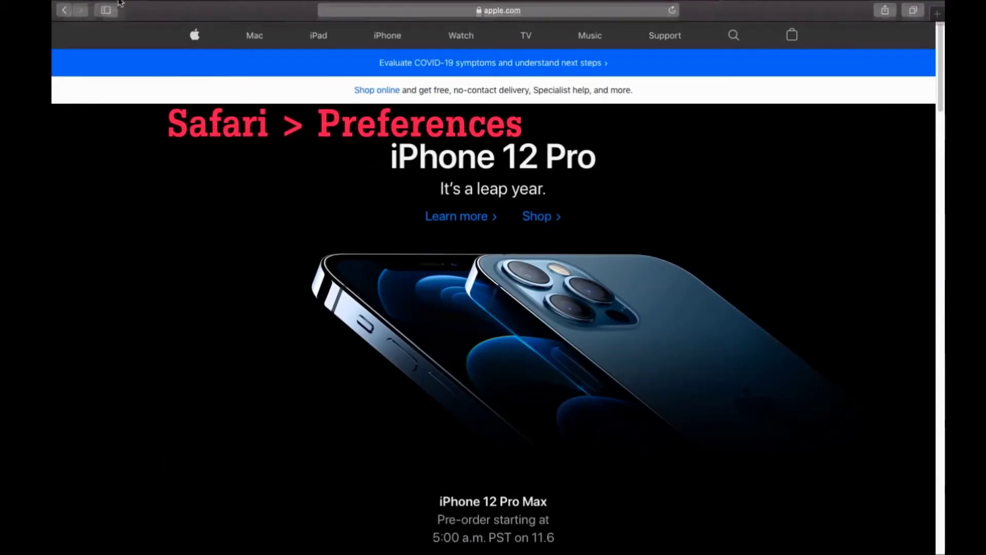
mouse_move(144, 2)
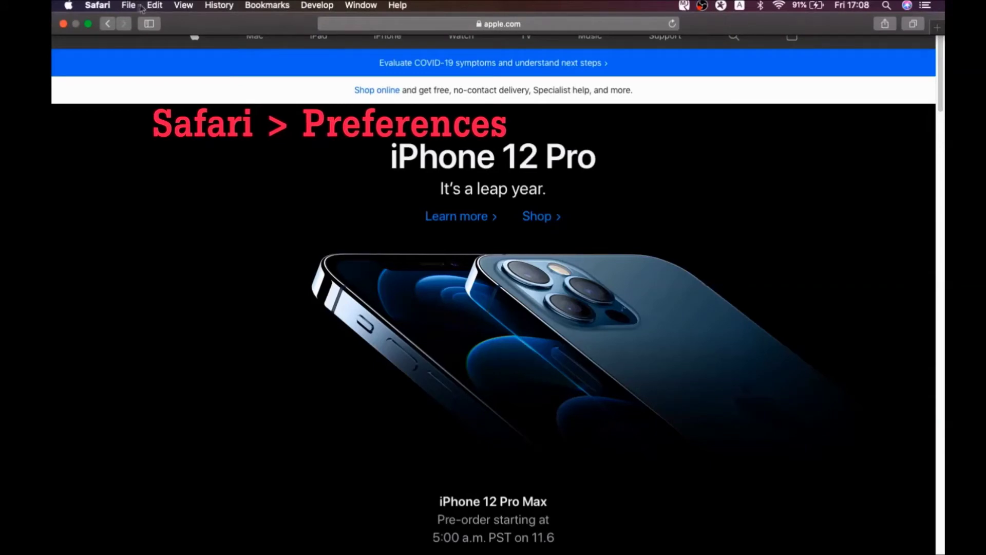
left_click(97, 5)
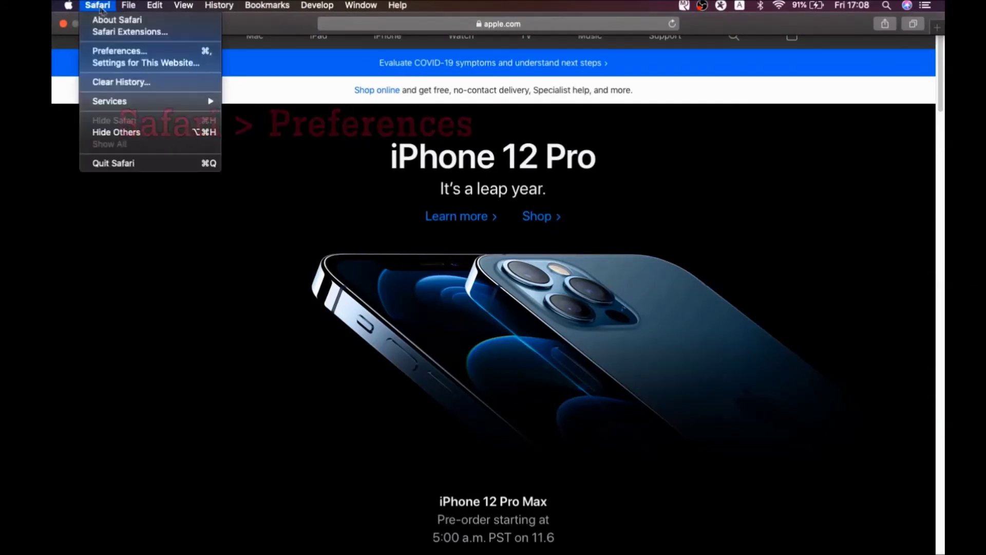
left_click(125, 52)
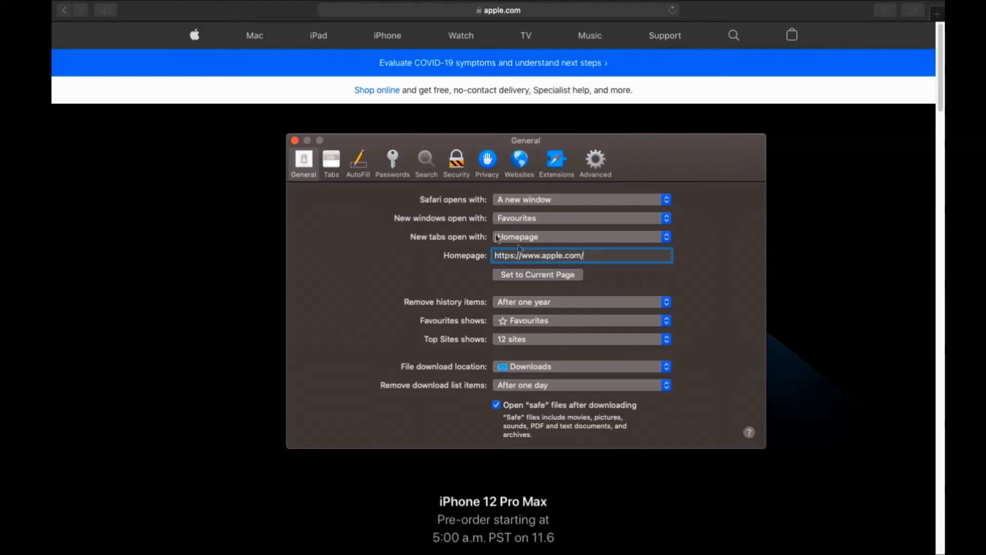
left_click(426, 161)
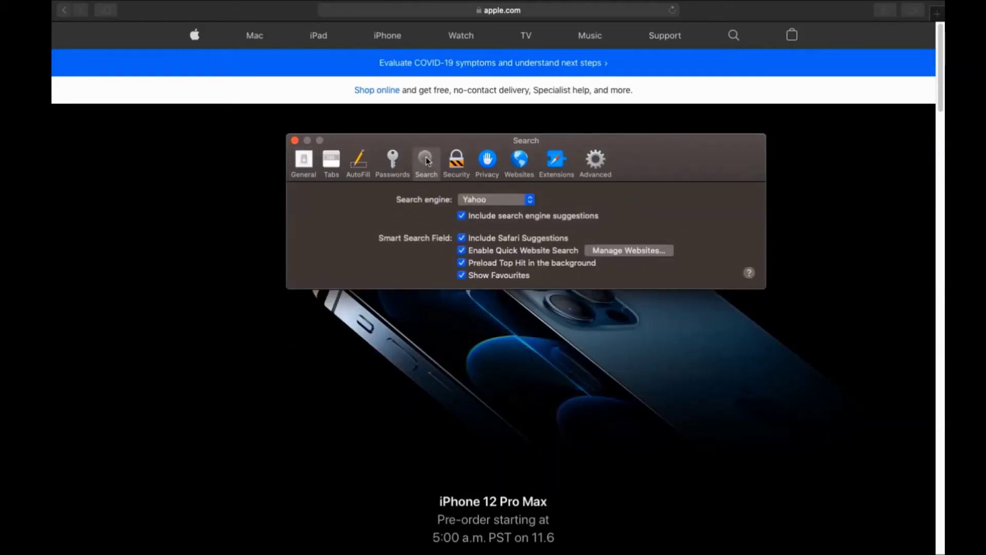
left_click(482, 200)
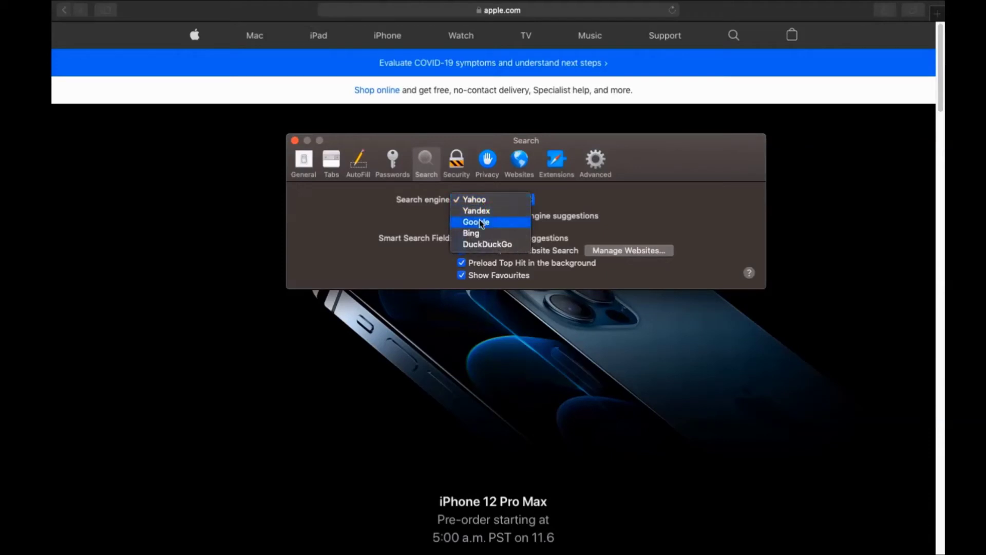
left_click(482, 221)
Uninstall the Porn Block Plus extension and reveal its app in Finder.
left_click(555, 163)
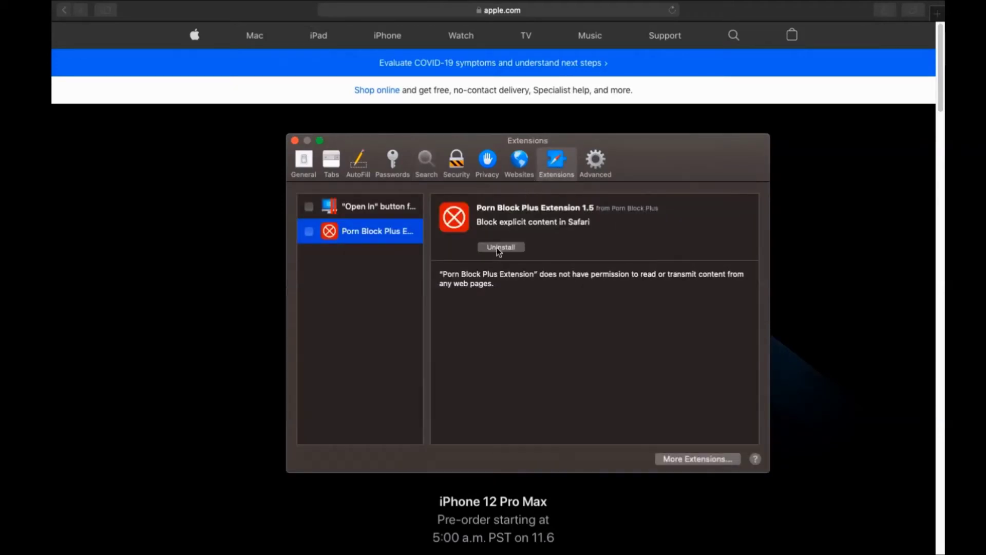
left_click(497, 248)
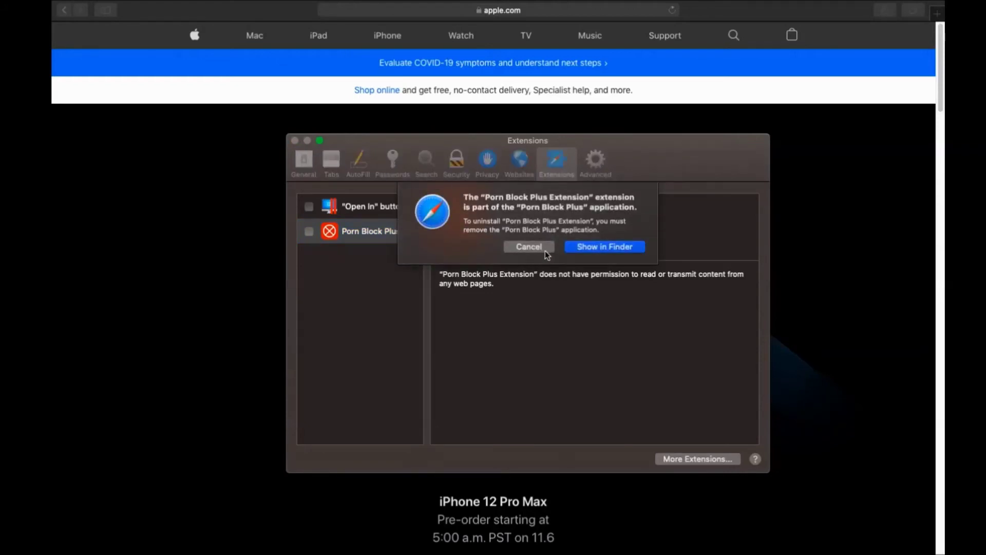
left_click(571, 249)
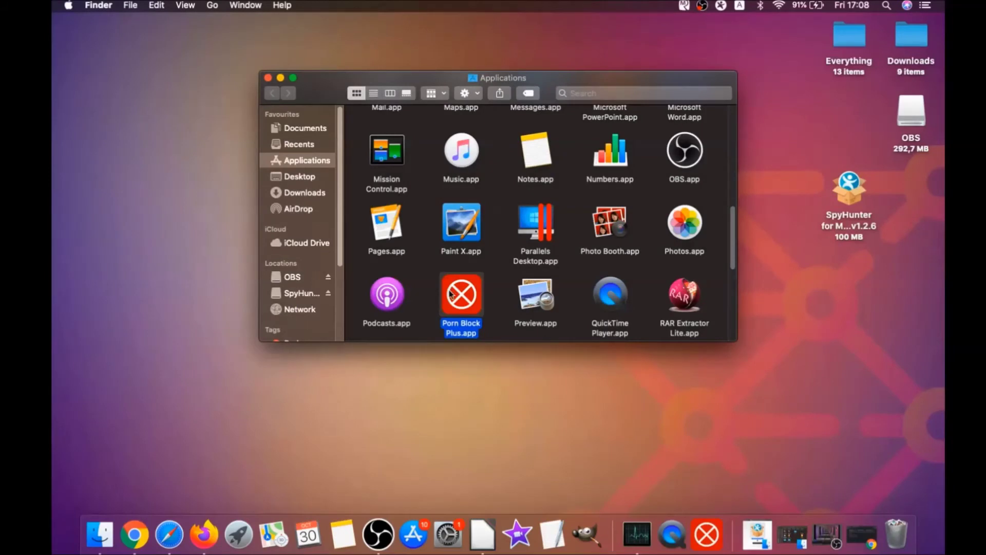
Drag Porn Block Plus.app to the Bin, authorising with the account password.
left_click_drag(451, 296, 896, 529)
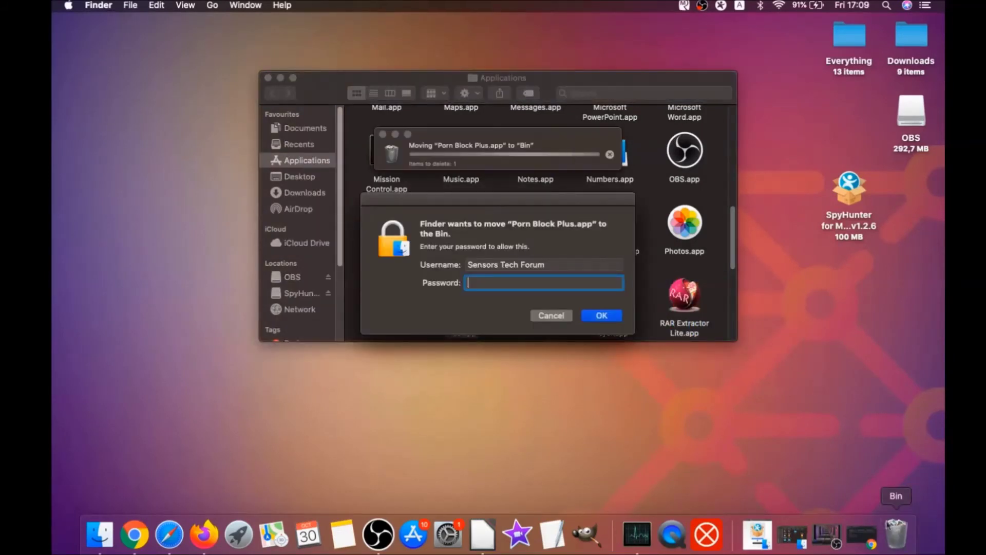
type("••••")
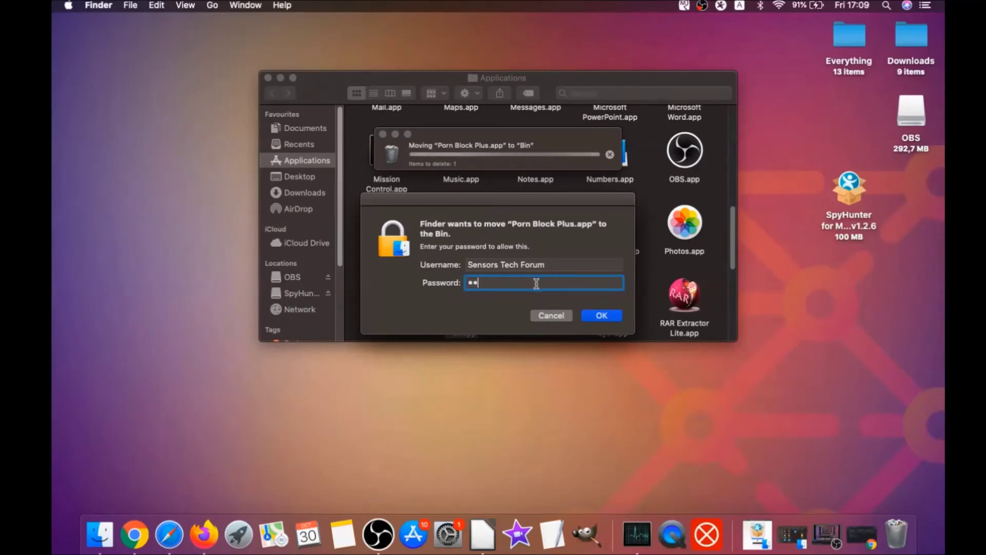
left_click(595, 316)
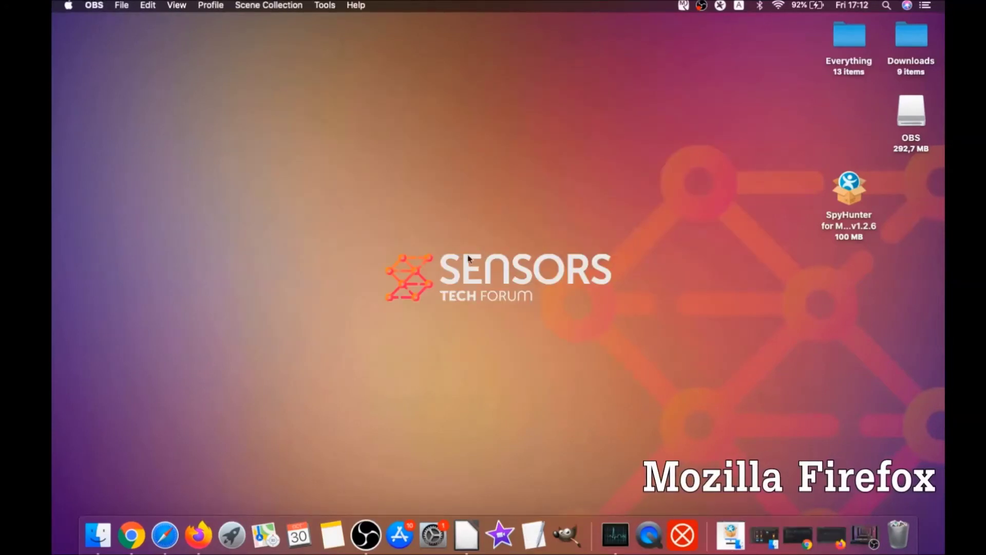
In Firefox's Add-ons Manager, disable Superpowers for Instagram and alice gear dice.
left_click(198, 535)
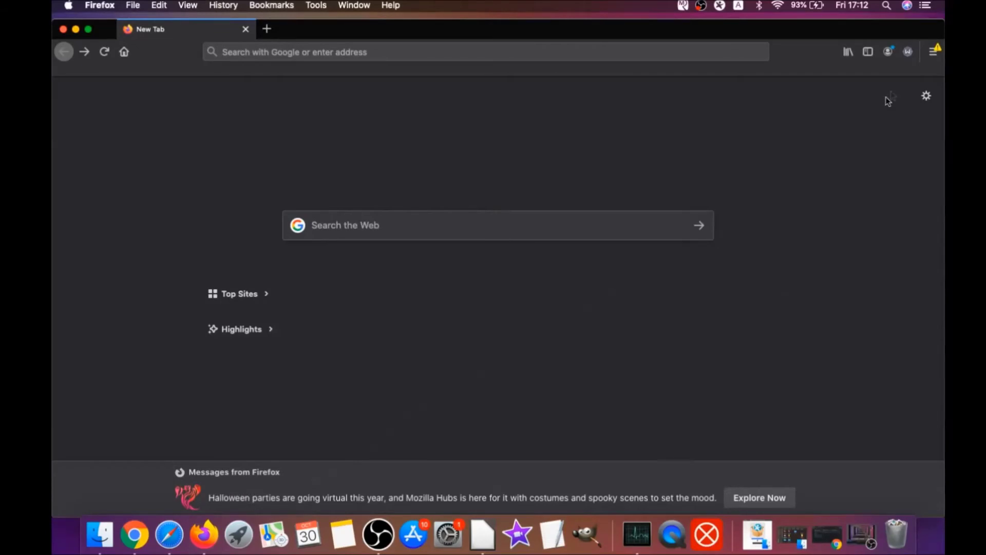
left_click(933, 53)
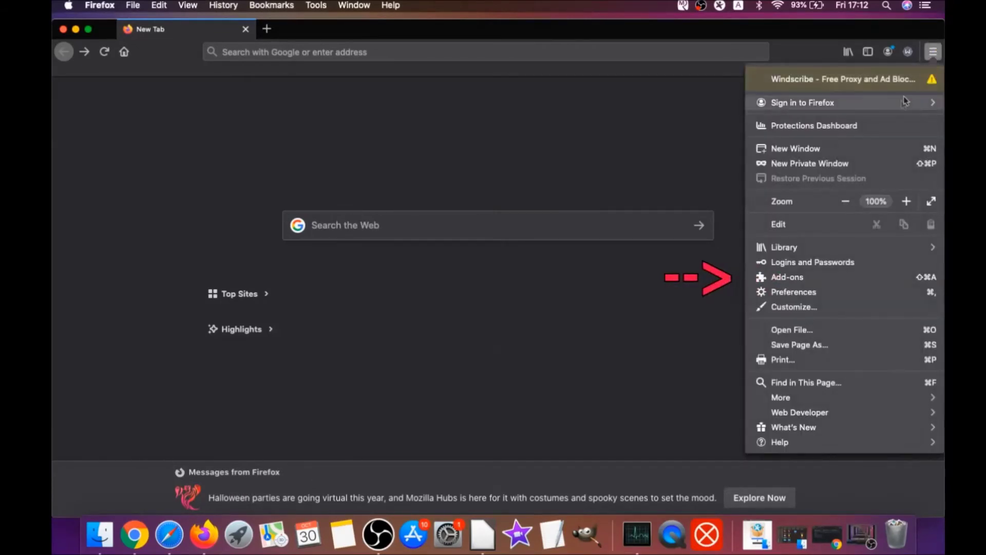
left_click(815, 278)
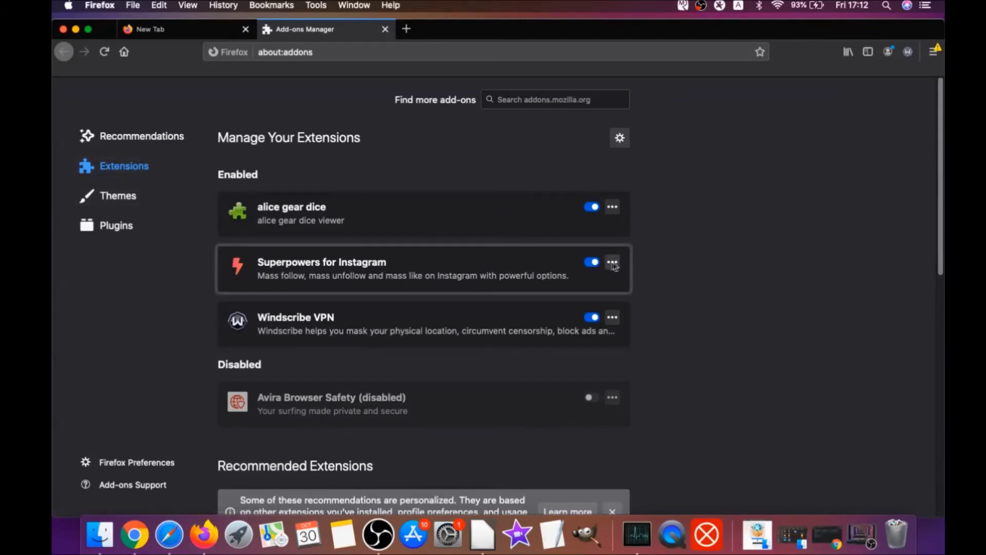
left_click(594, 263)
left_click(595, 208)
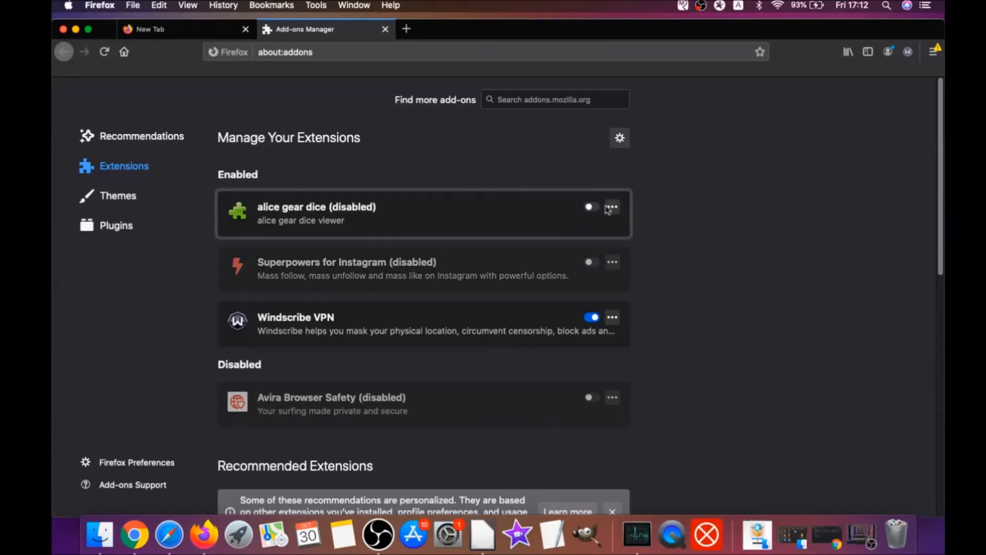
Remove alice gear dice and Superpowers for Instagram, confirming each removal.
left_click(610, 208)
left_click(625, 228)
left_click(561, 144)
left_click(611, 246)
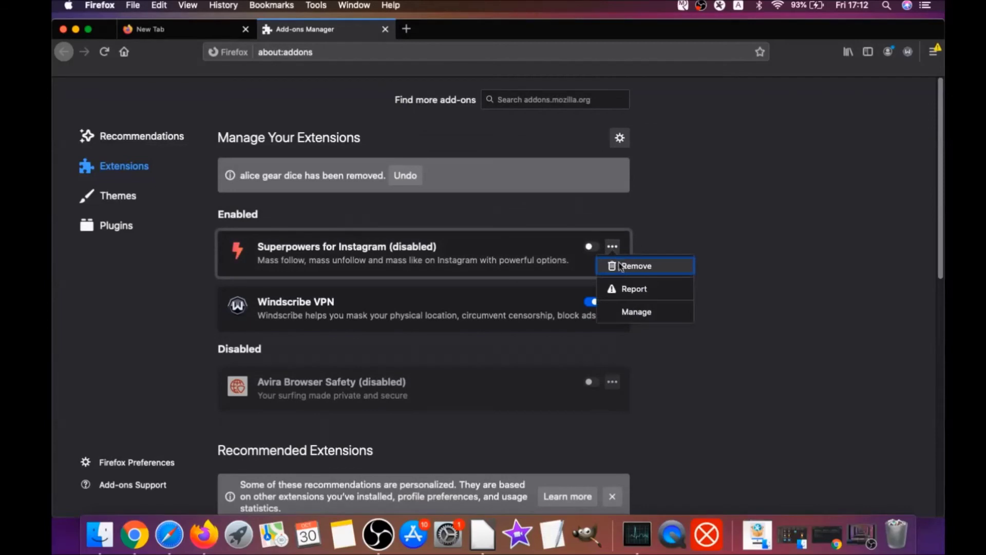
left_click(623, 265)
left_click(591, 143)
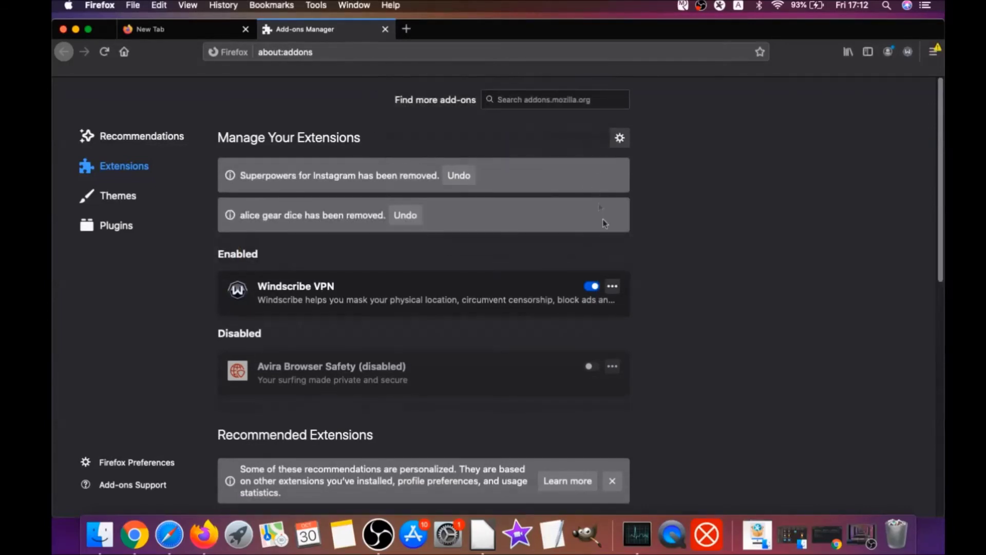
left_click(297, 54)
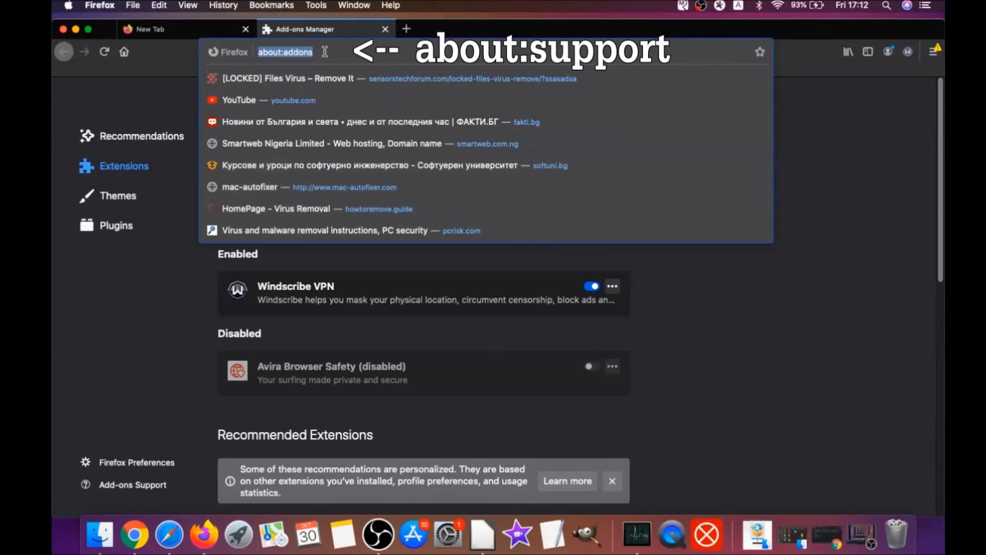
Refresh Firefox to its defaults from the about:support troubleshooting page.
type("about:support")
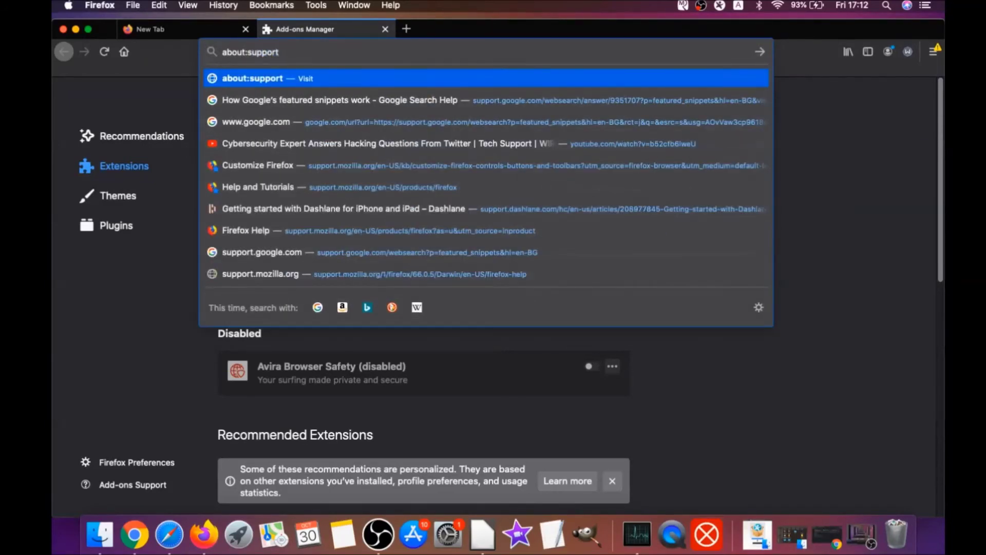
key("Return")
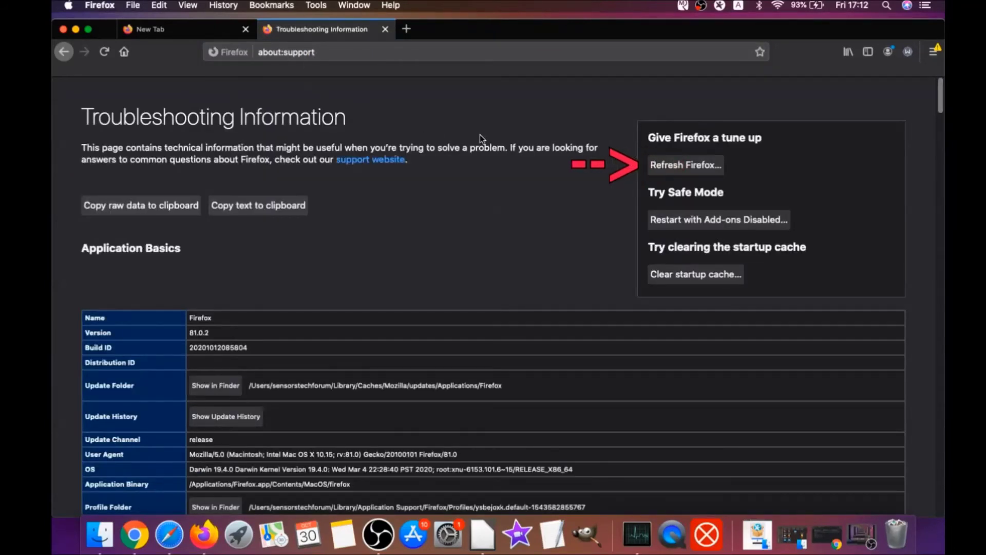
left_click(684, 166)
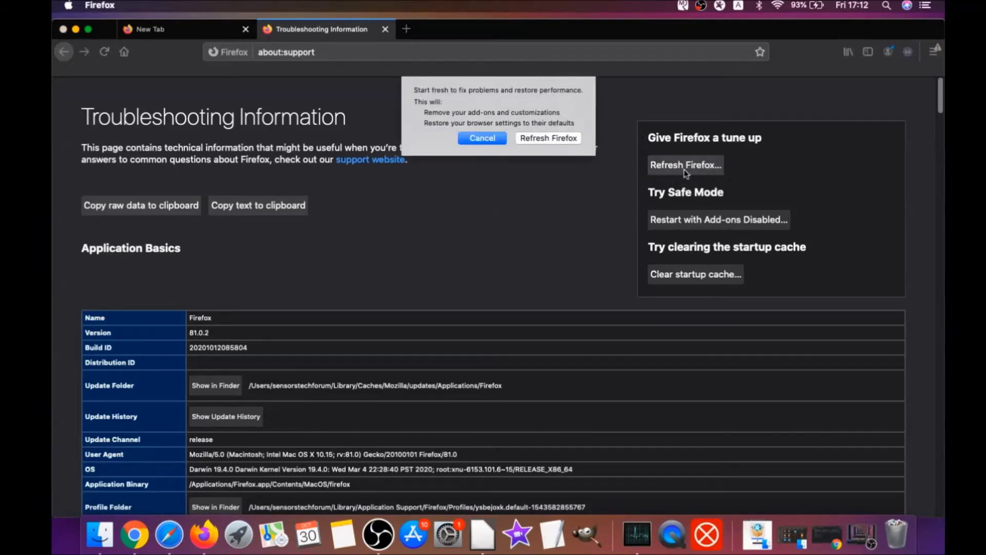
left_click(549, 139)
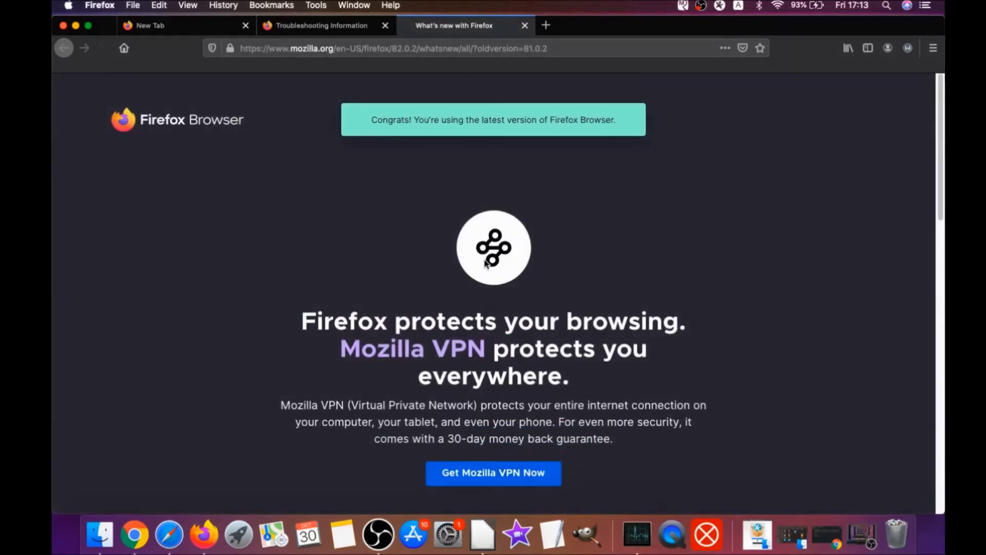
After the restart, return to the Troubleshooting Information page and minimize Firefox.
left_click_drag(372, 119, 612, 118)
left_click(483, 259)
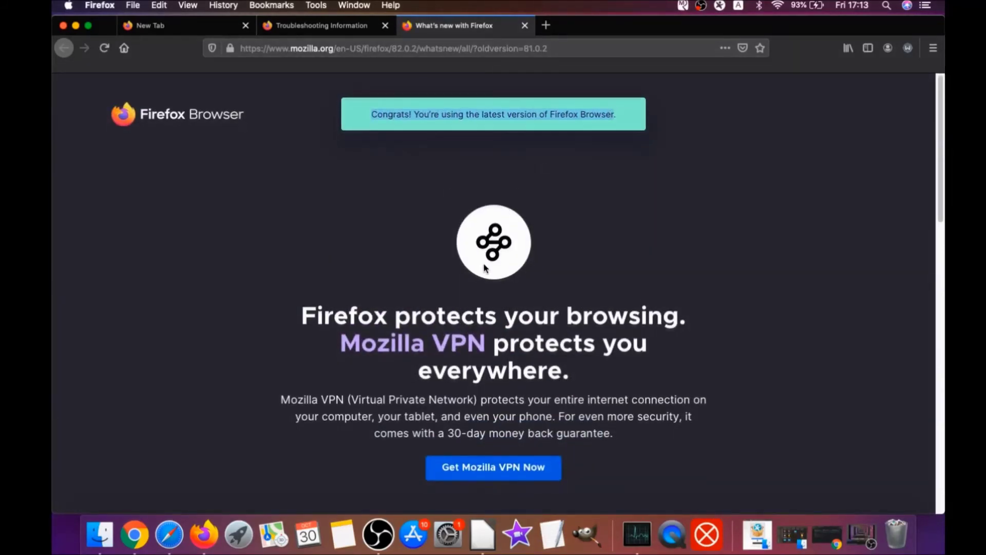
scroll(481, 261, "down", 3)
left_click(352, 31)
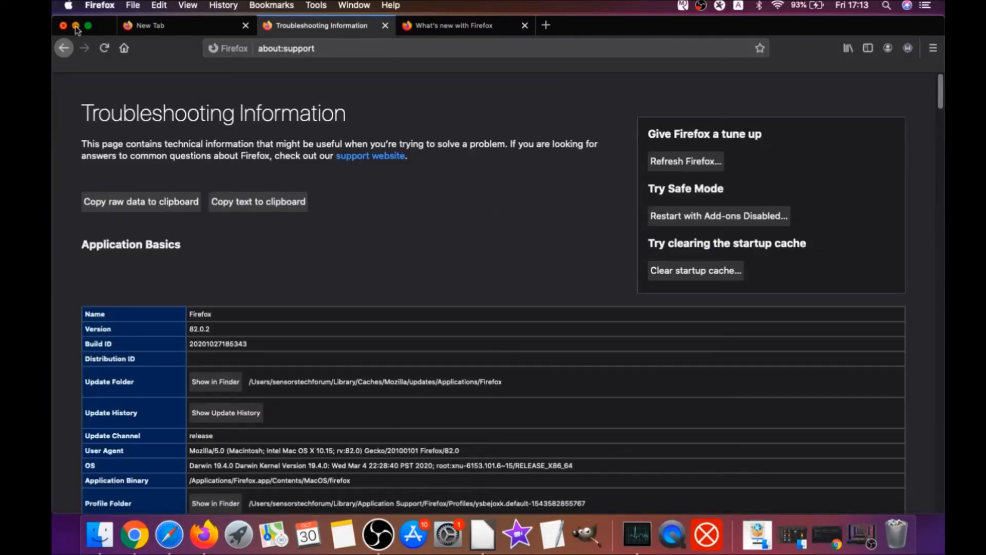
left_click(76, 26)
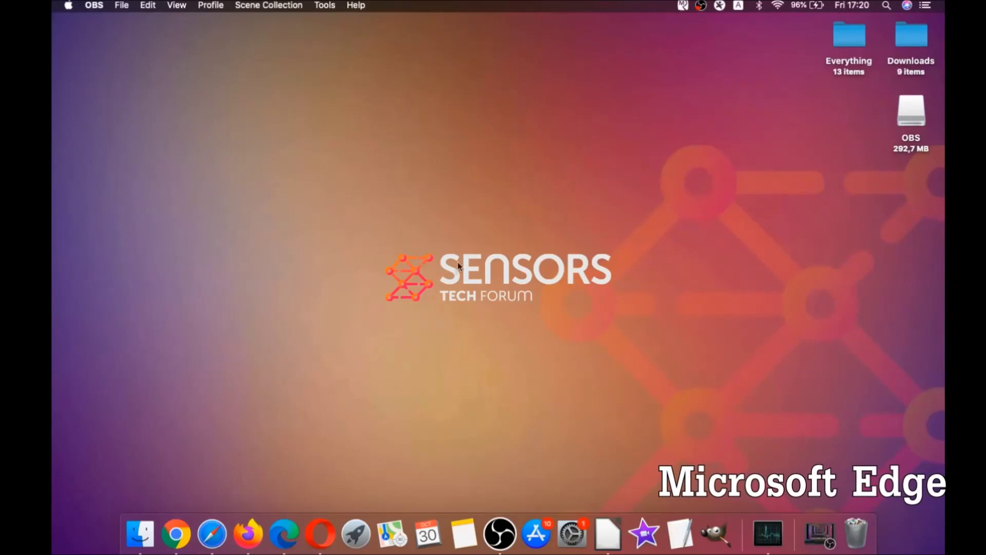
Launch Microsoft Edge and load the edge://settings/clear browsing-data page.
left_click(284, 529)
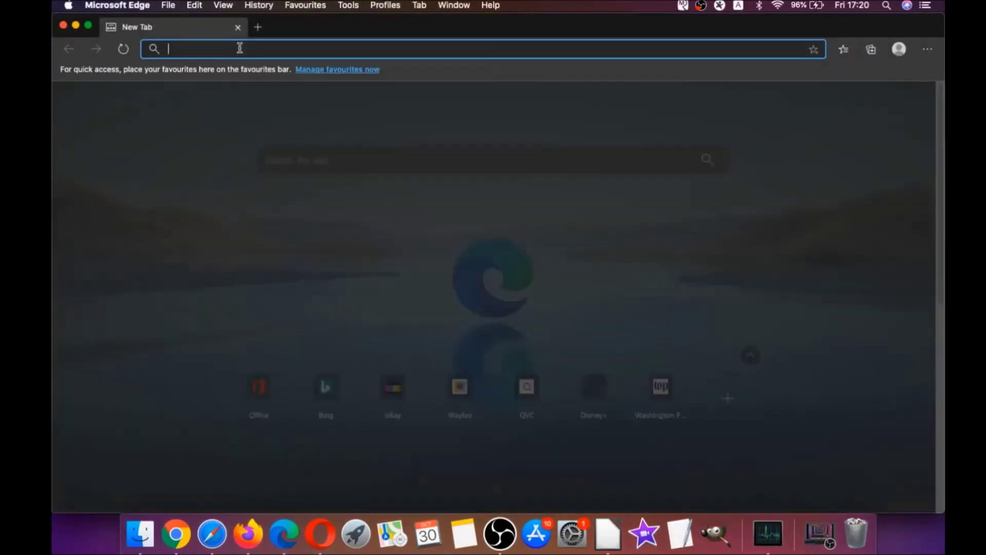
type("edge")
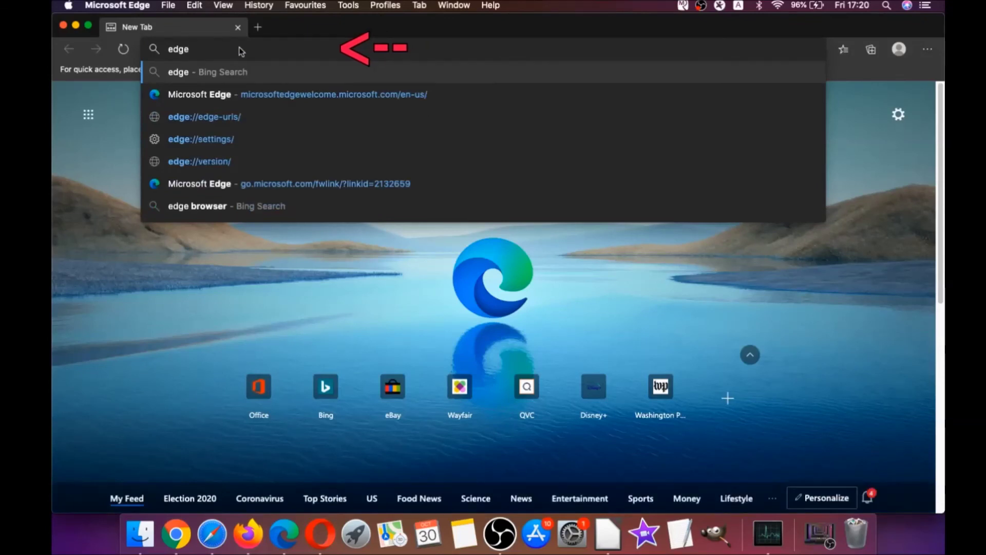
type("://set")
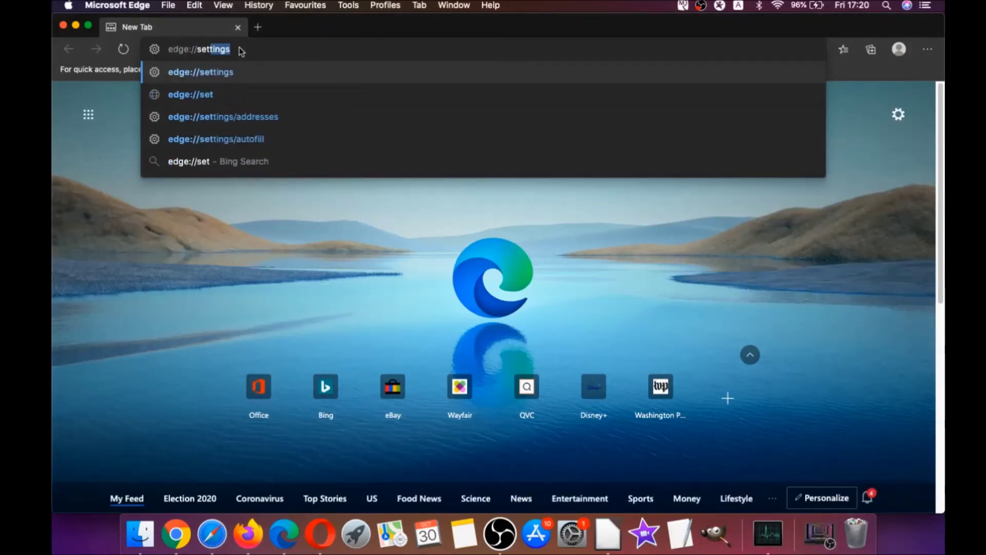
type("tings/clearBrowserData")
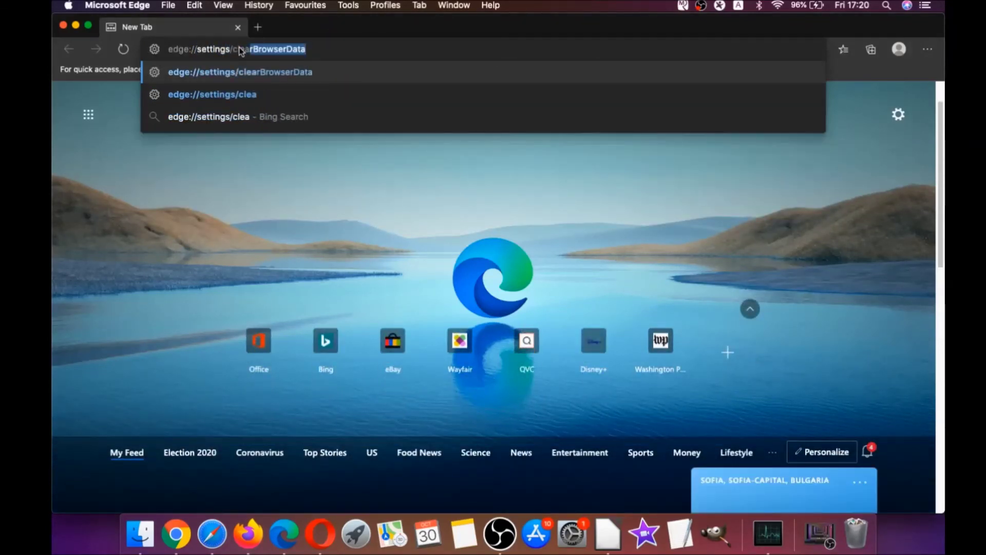
key("Return")
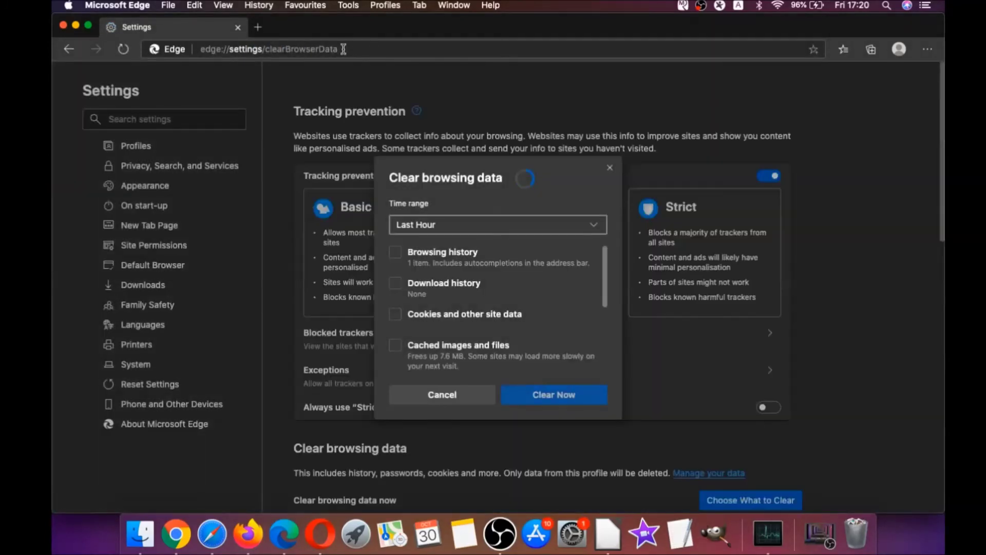
Clear Edge data for All Time, including autofill, then close the settings window.
left_click(461, 229)
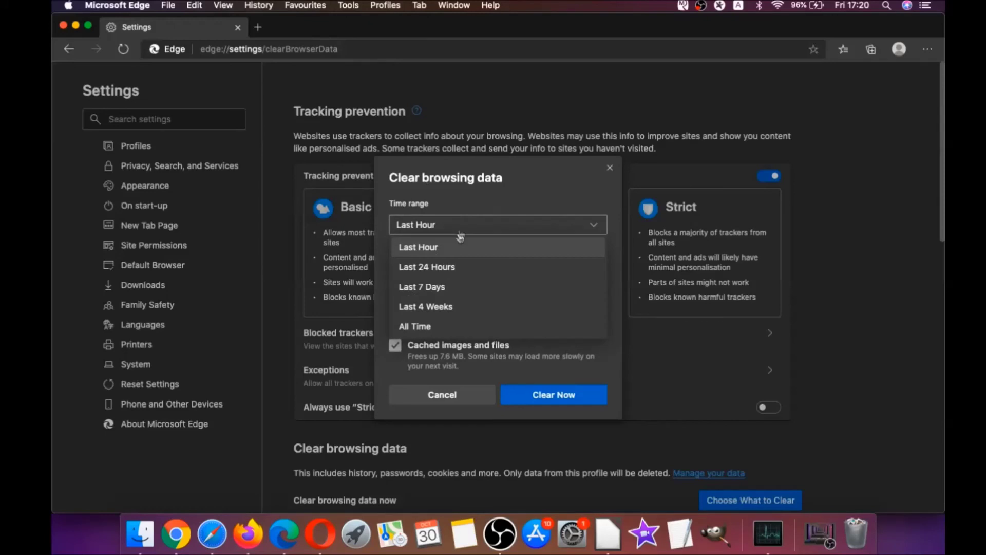
left_click(420, 329)
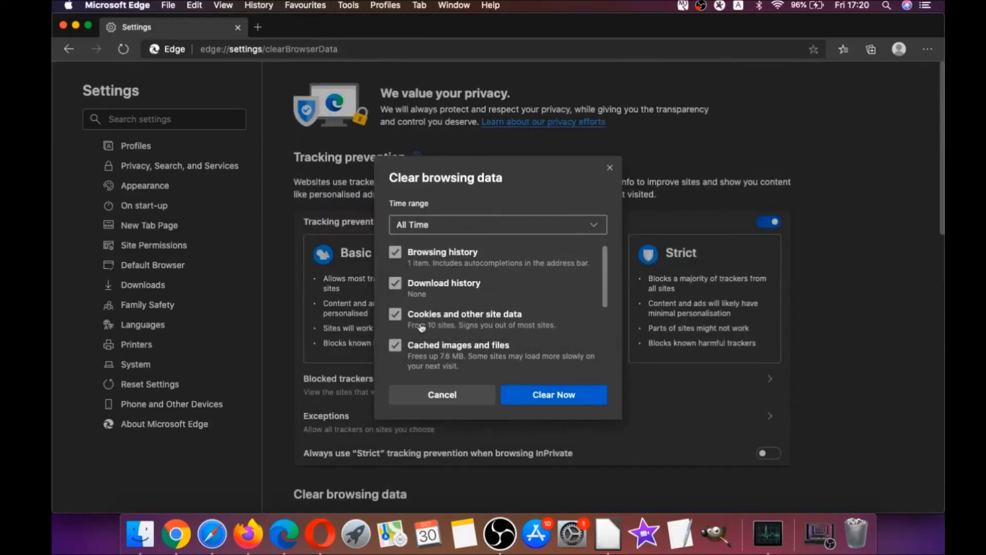
scroll(459, 274, "down", 5)
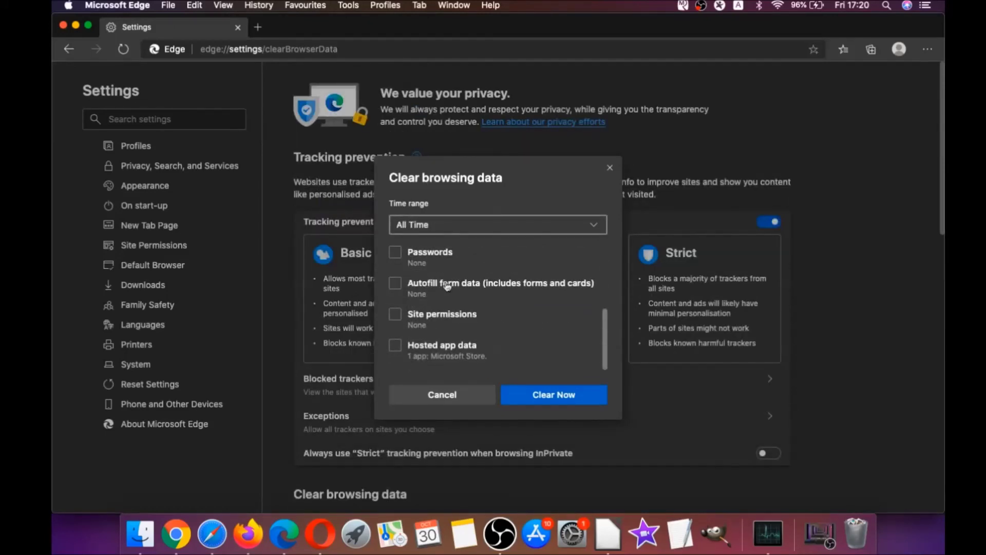
left_click(394, 284)
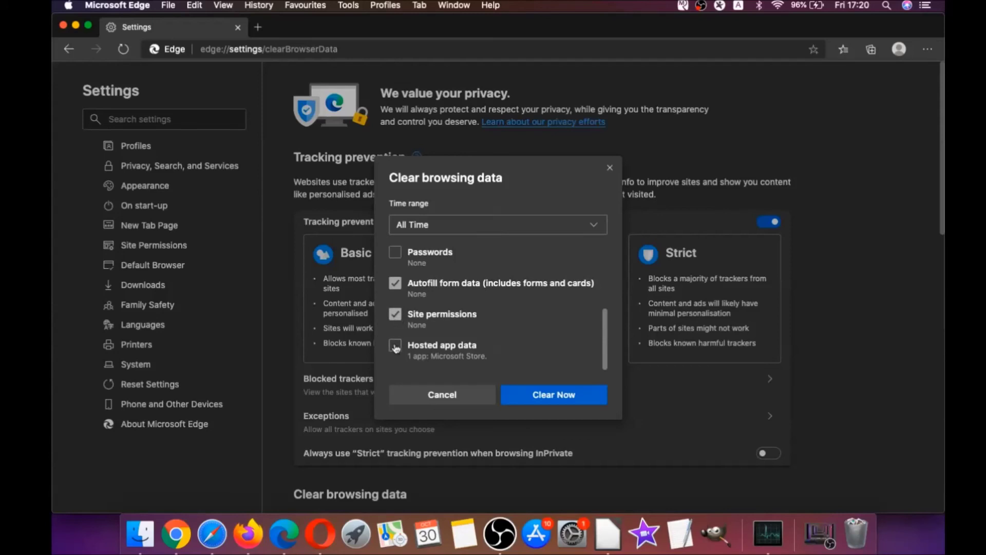
left_click(539, 394)
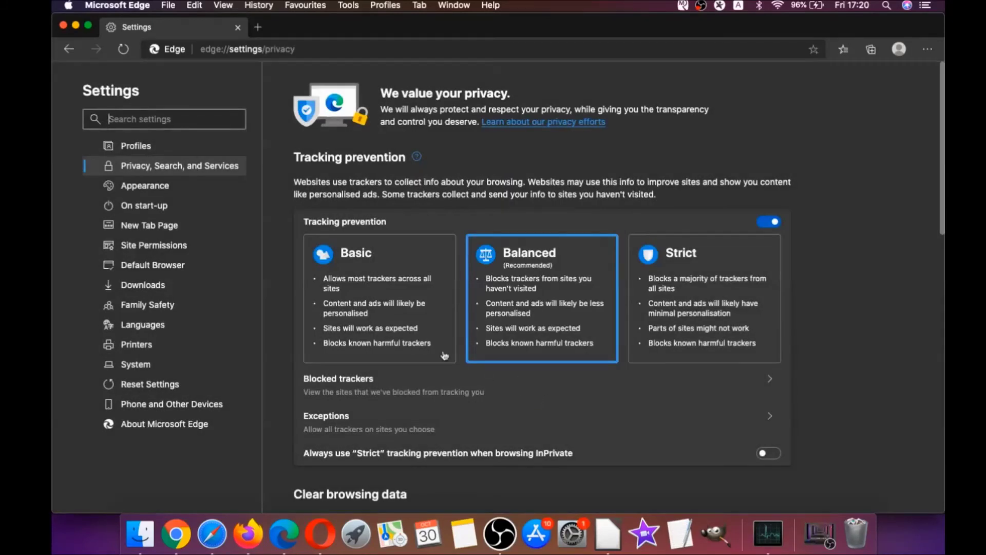
left_click(63, 25)
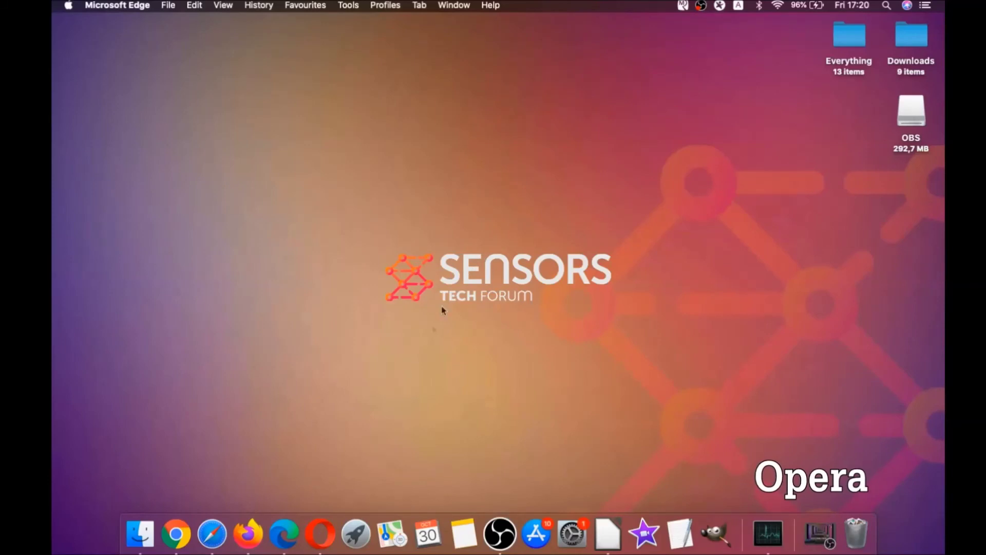
Launch Opera full screen and load opera://settings/clearBrowserData.
left_click(327, 528)
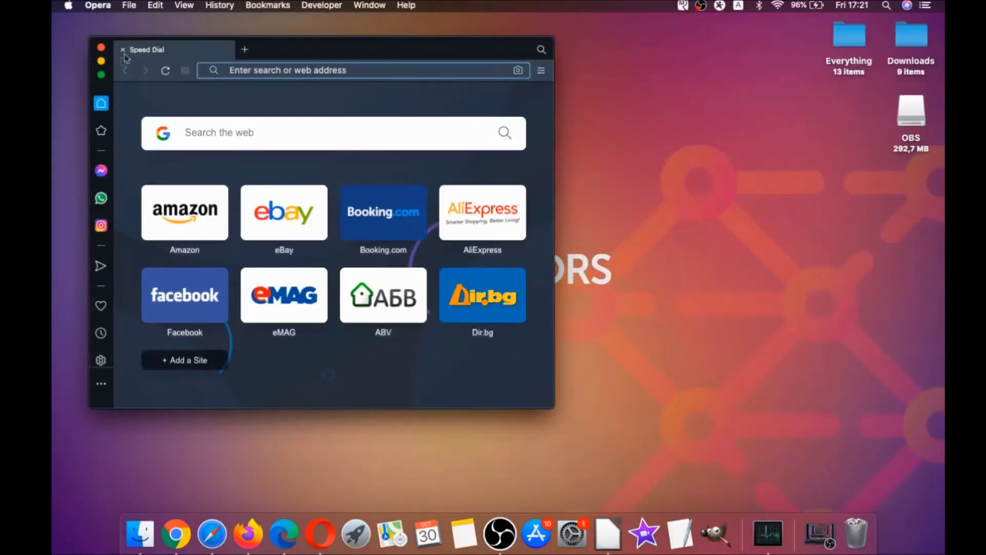
left_click(102, 75)
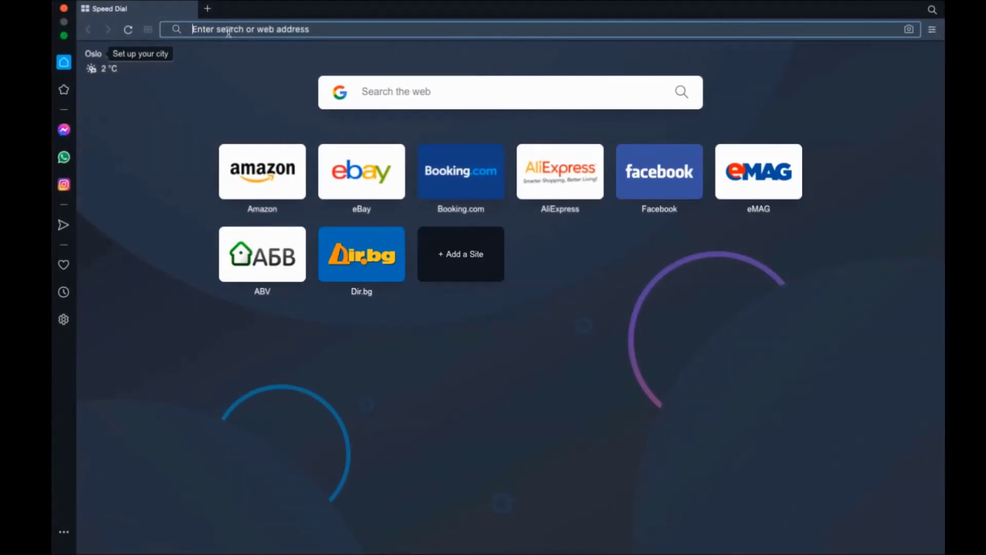
left_click(228, 30)
type("opera")
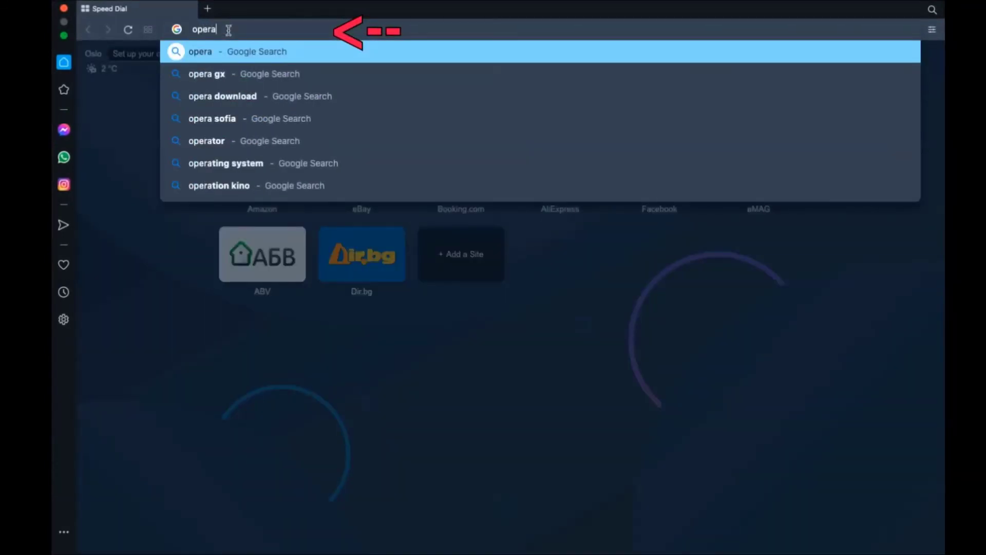
type("://setti")
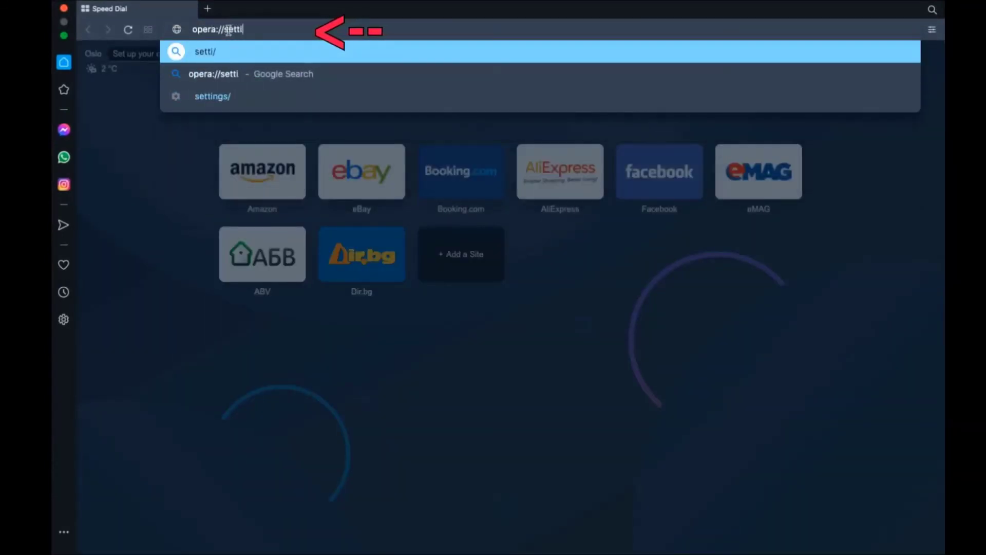
type("ngs/clear")
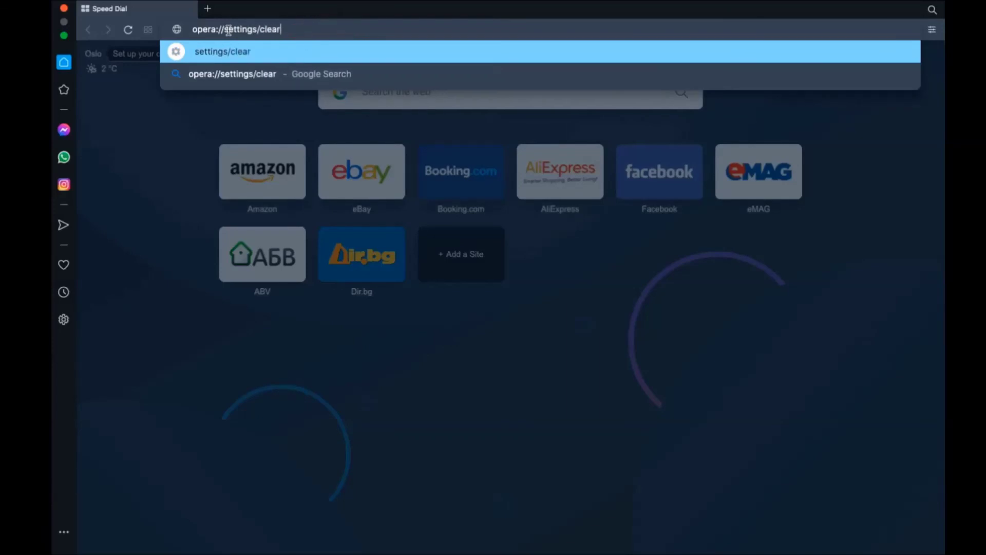
type("BrowserData")
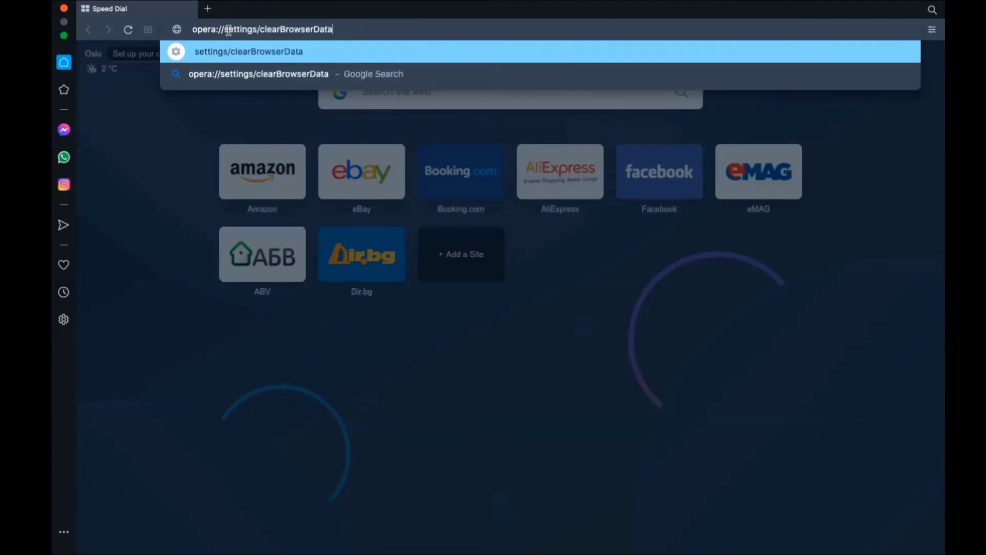
key("Return")
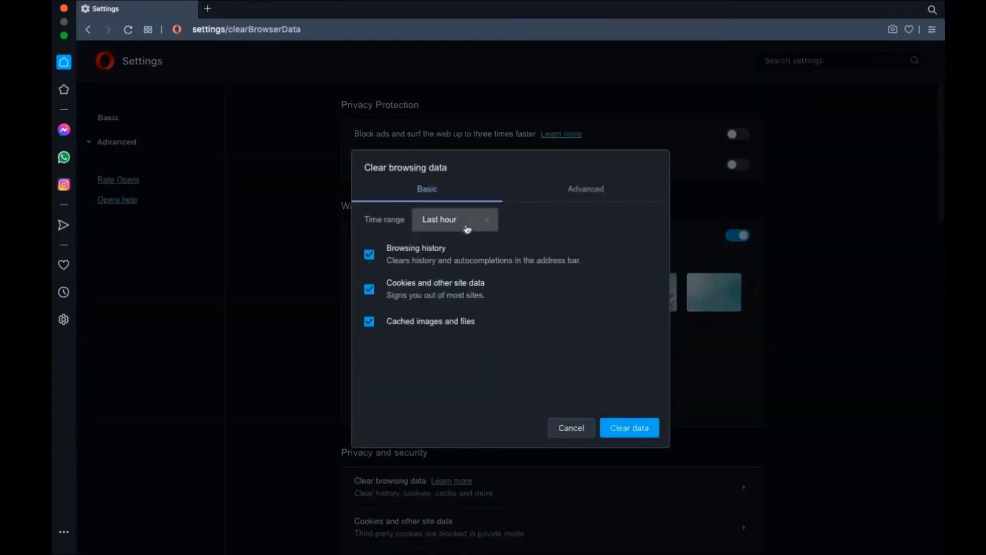
Under Advanced, clear Opera data for All time, then close the window.
left_click(466, 228)
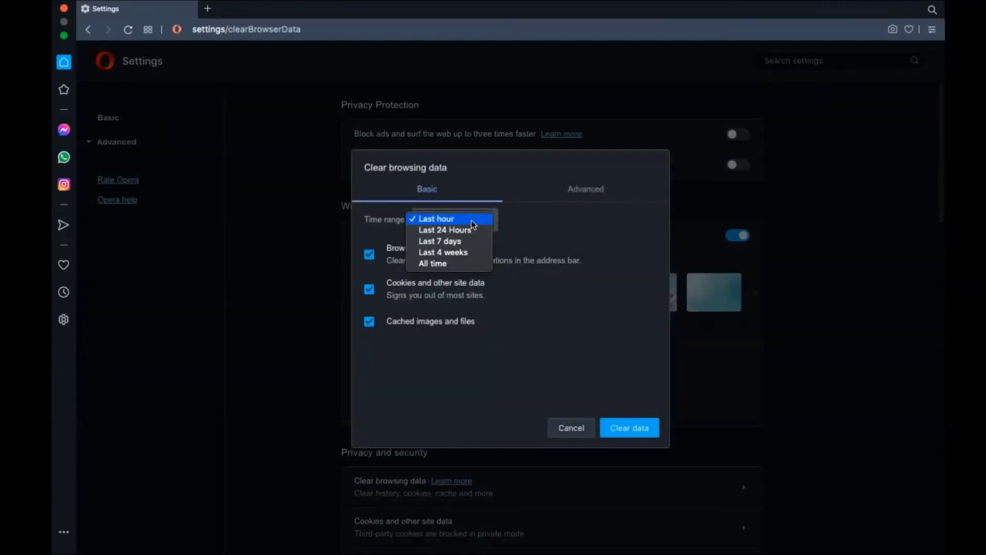
left_click(565, 191)
left_click(580, 190)
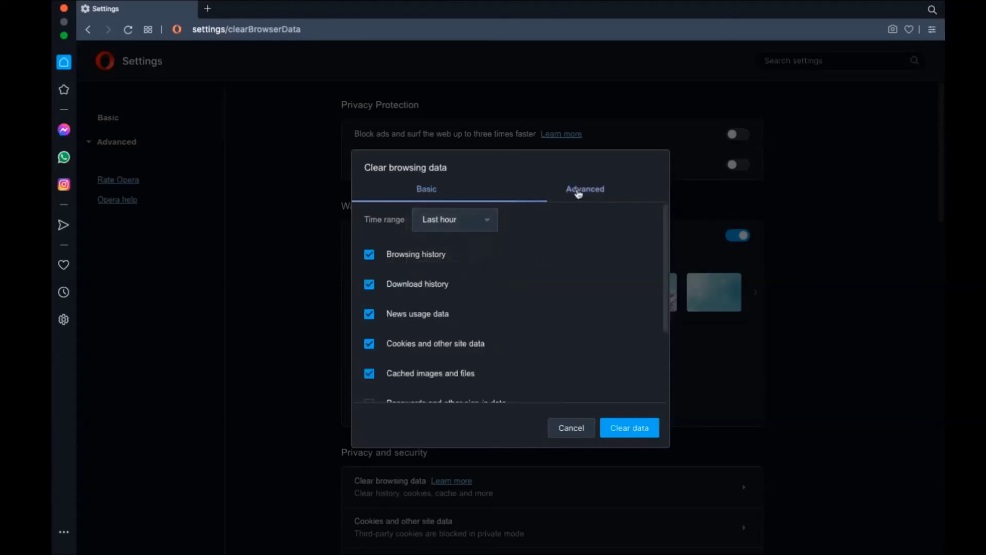
left_click(477, 223)
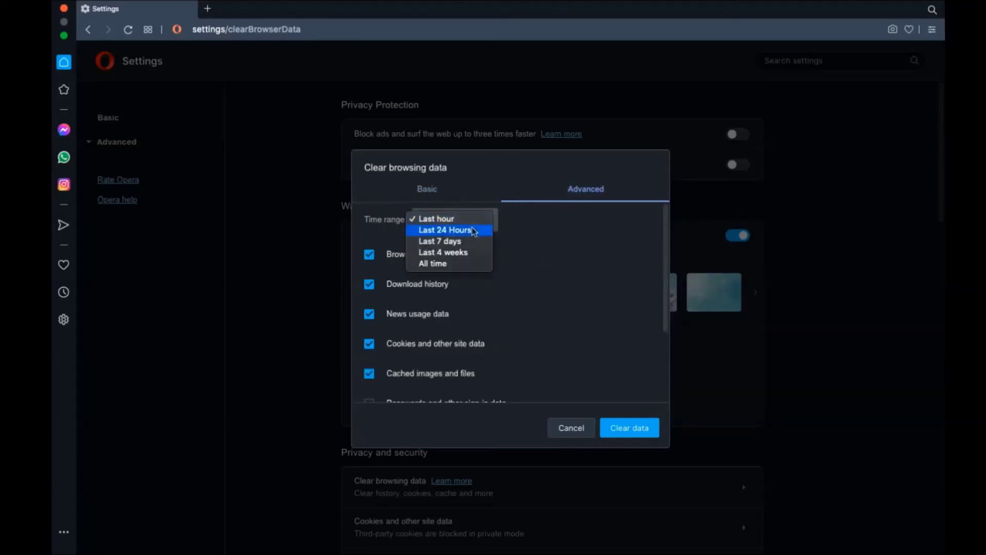
left_click(457, 265)
scroll(452, 272, "down", 3)
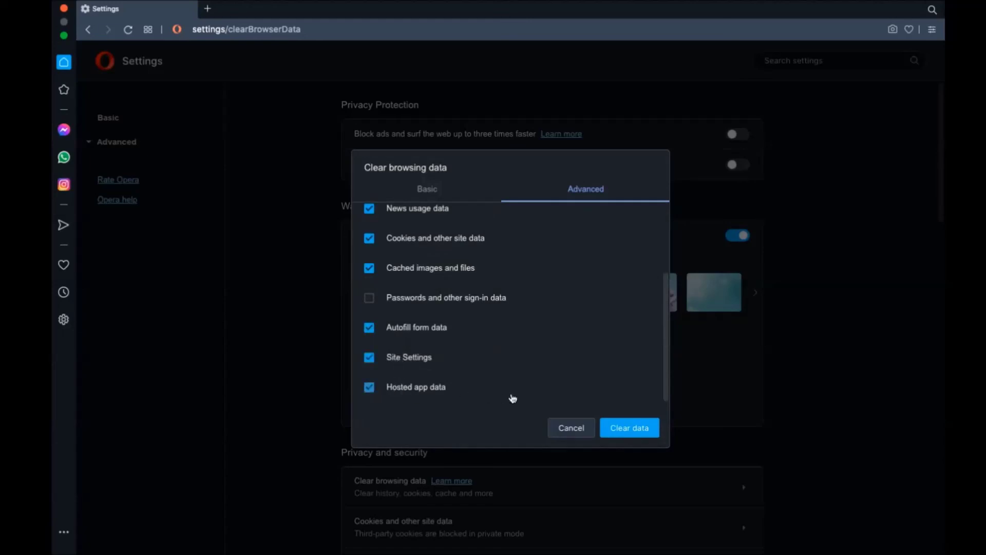
left_click(628, 430)
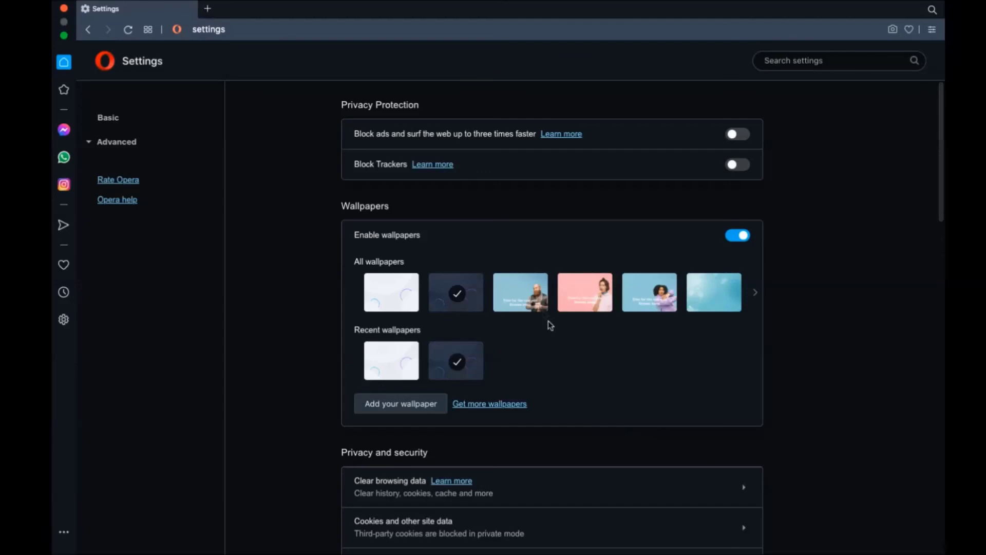
left_click(63, 7)
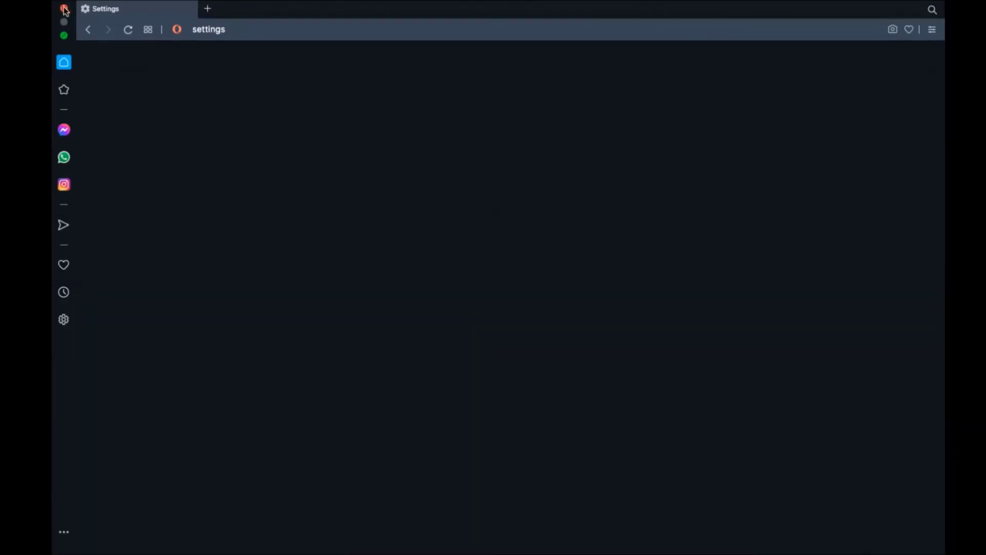